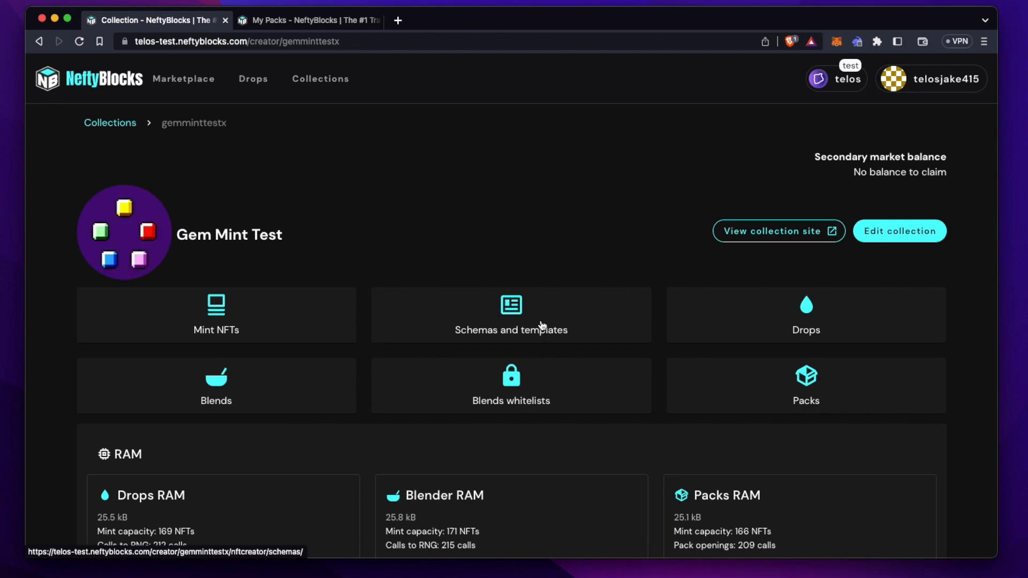
- Start a new template in the collection's gemtest schema and name it "Ruby: Baguette"
left_click(542, 325)
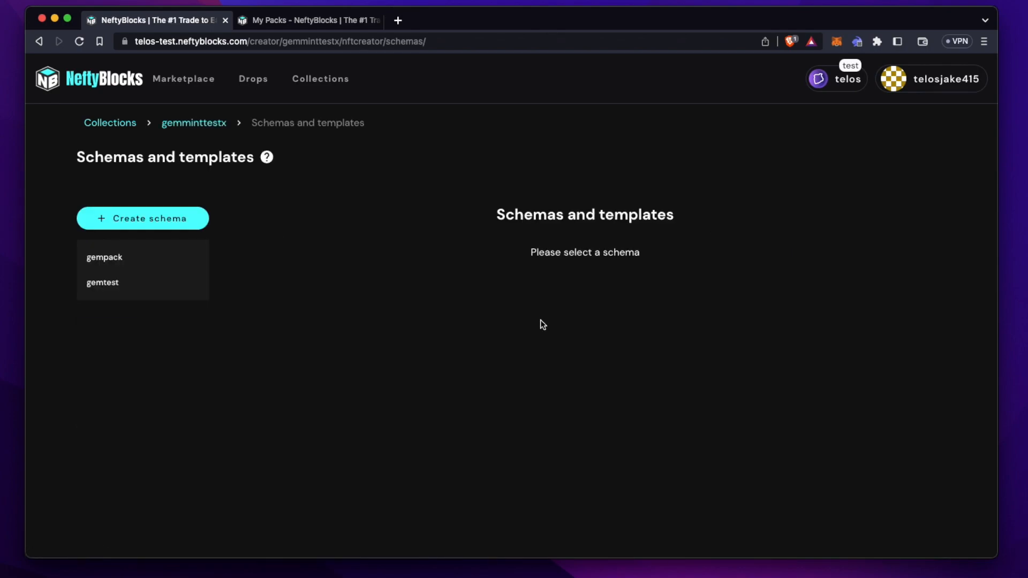
left_click(136, 290)
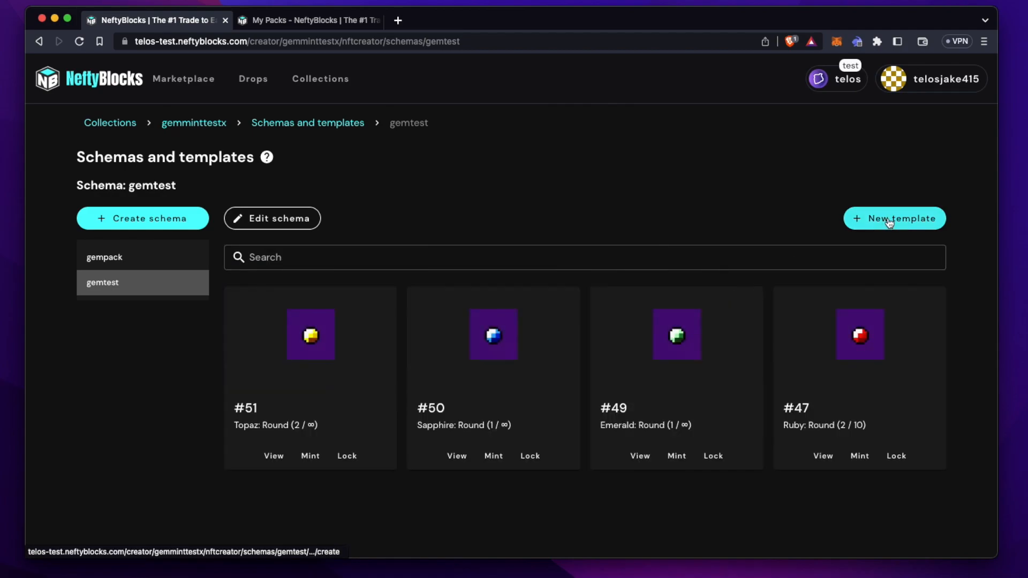
left_click(891, 218)
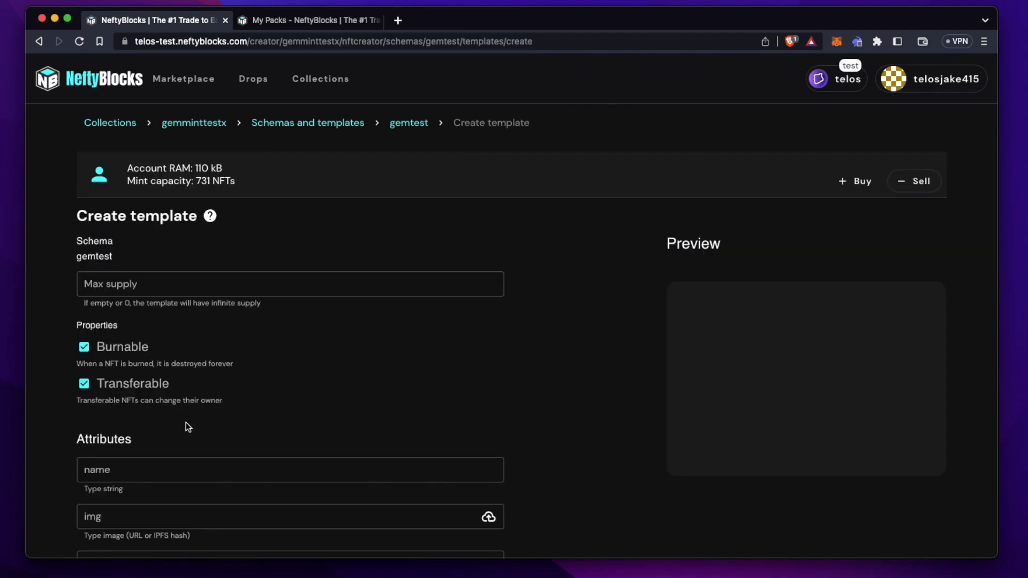
scroll(224, 401, "down", 2)
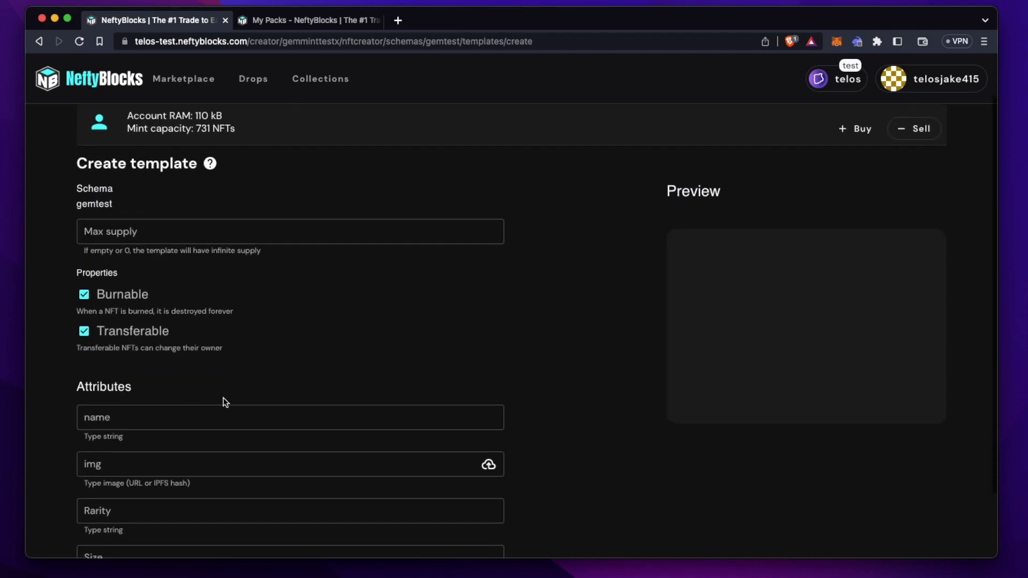
scroll(241, 415, "down", 2)
left_click(217, 374)
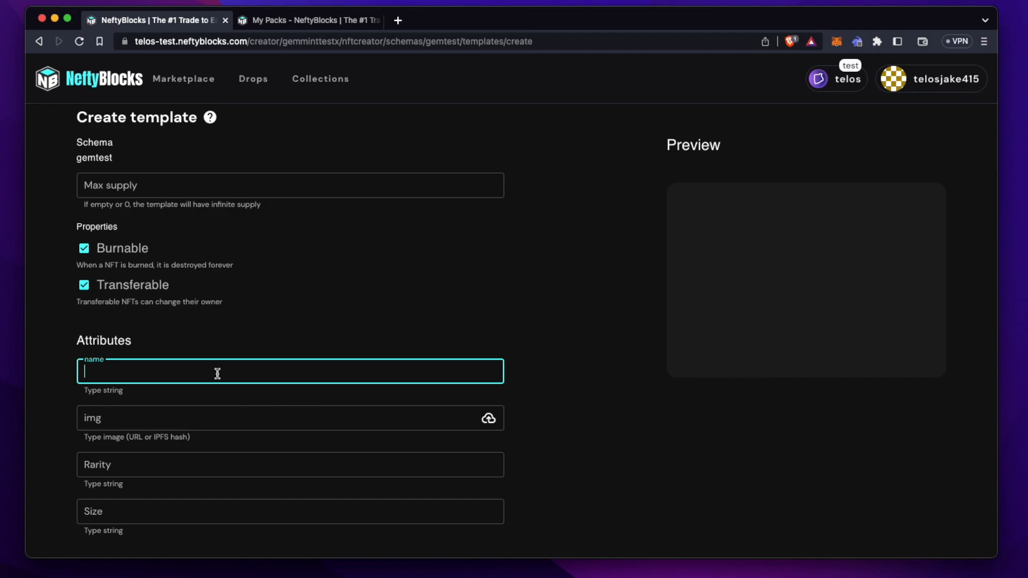
type("Rub")
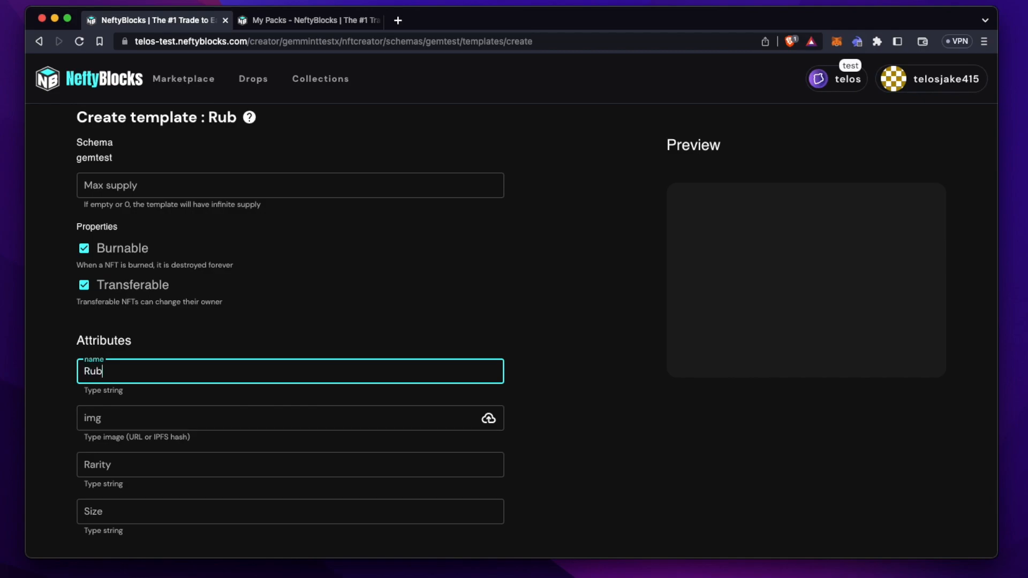
type("y: Ba")
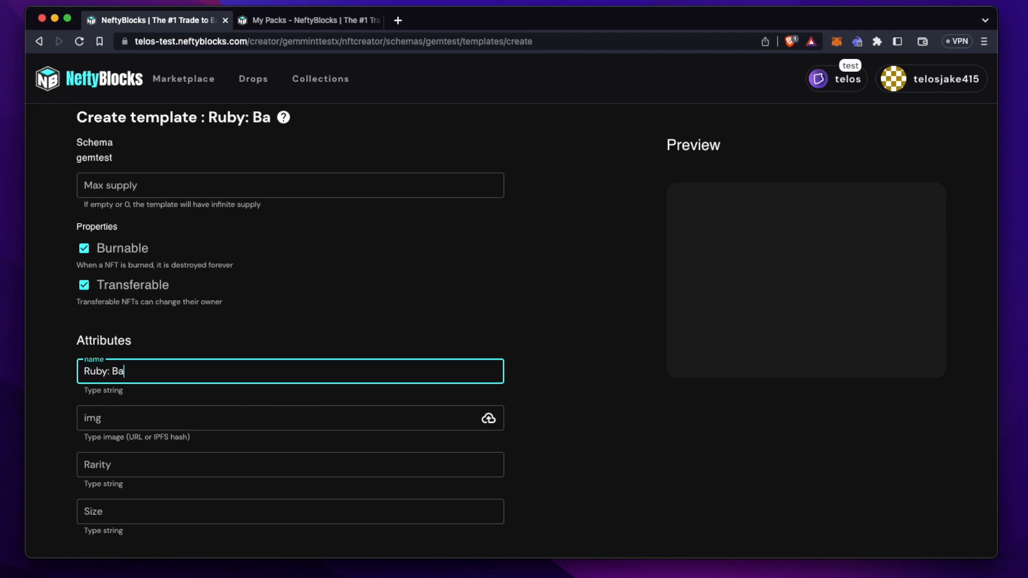
type("guette")
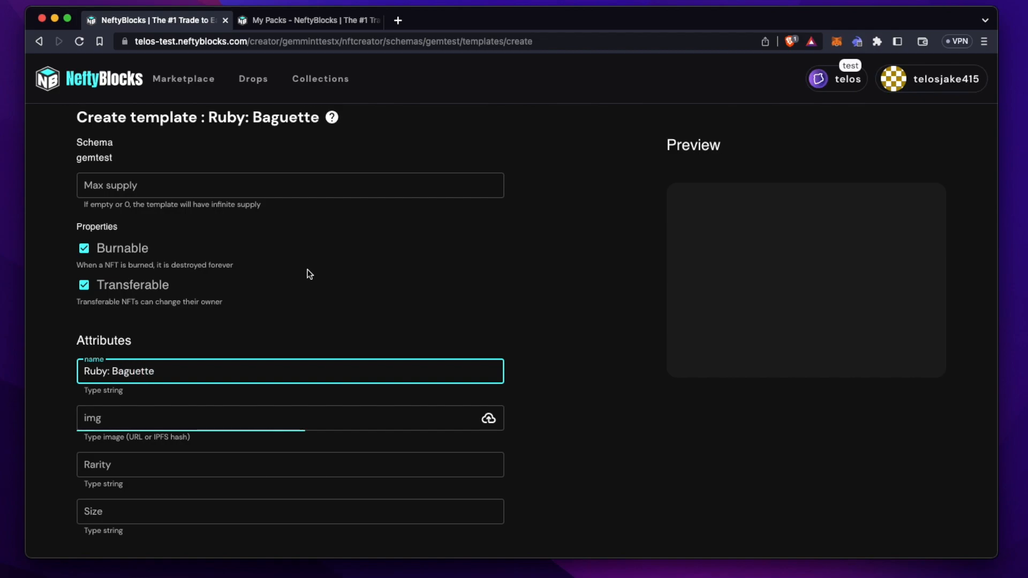
- Set the template's Rarity to "Uncommon" and Size to "Medium", and create the template
scroll(211, 447, "down", 1)
left_click(172, 426)
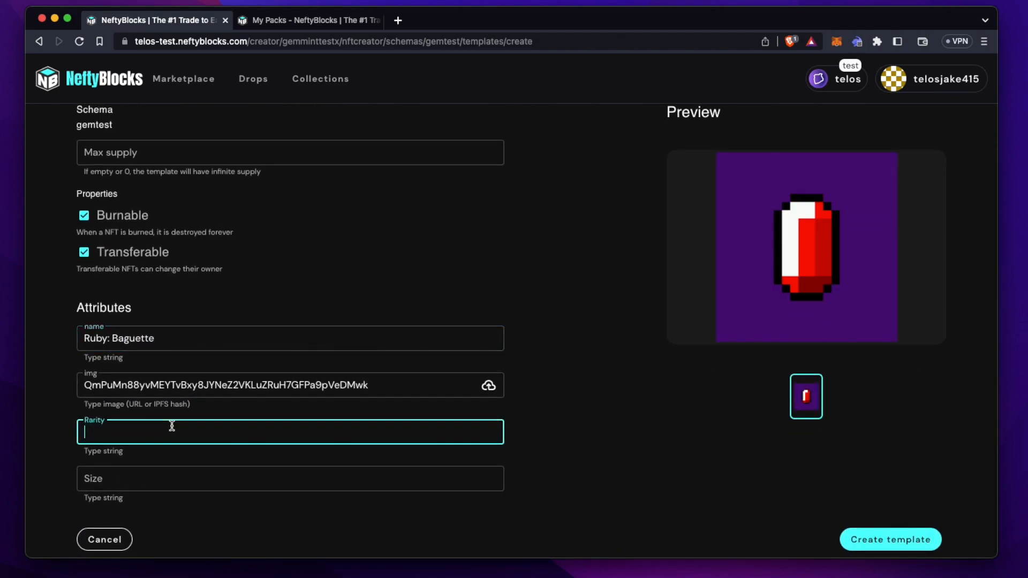
type("uncommo")
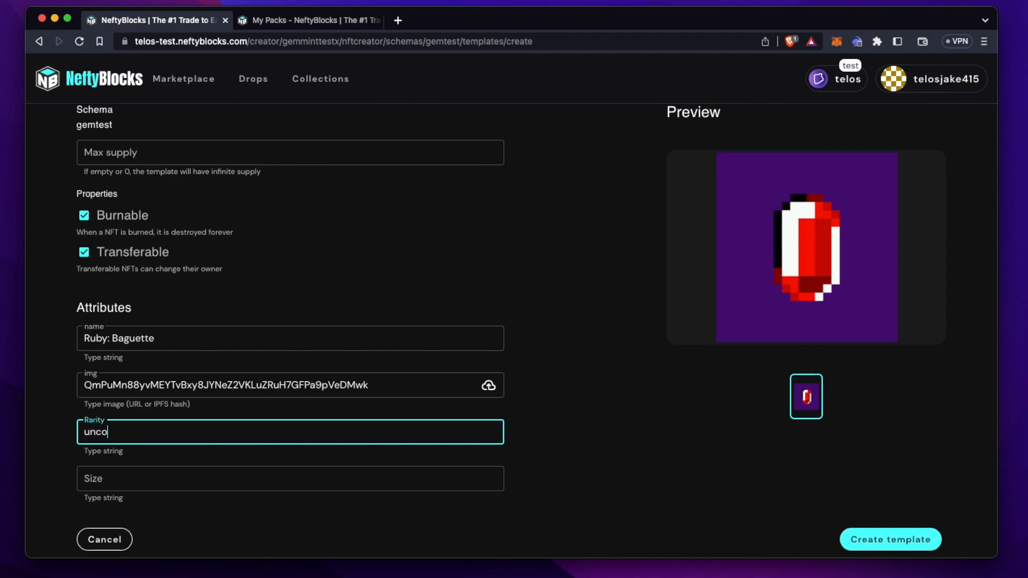
key("BackSpace")
key("BackSpace")
key("BackSpace")
key("BackSpace")
key("BackSpace")
key("BackSpace")
key("BackSpace")
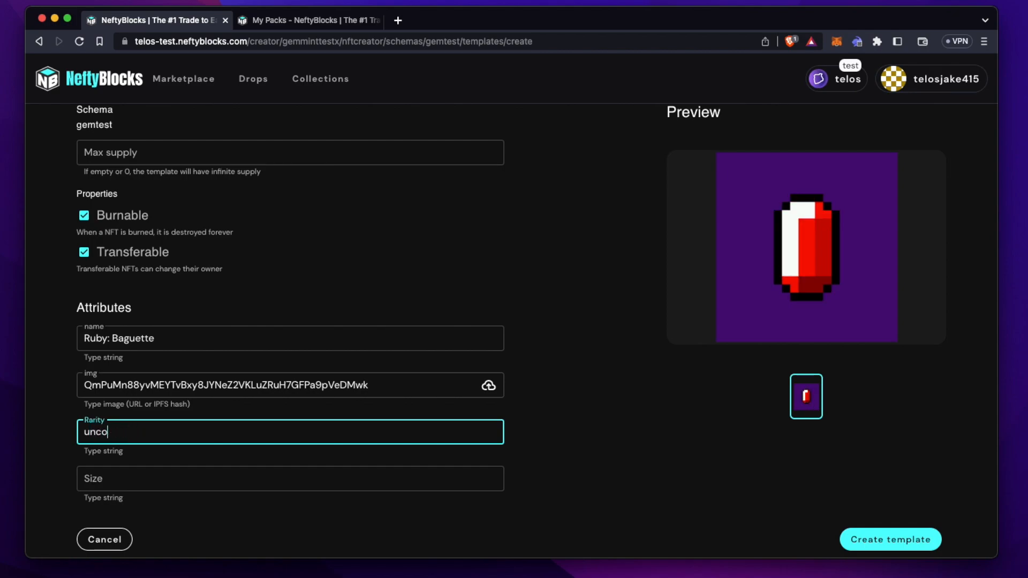
type("Uncommon")
left_click(172, 484)
type("Medium")
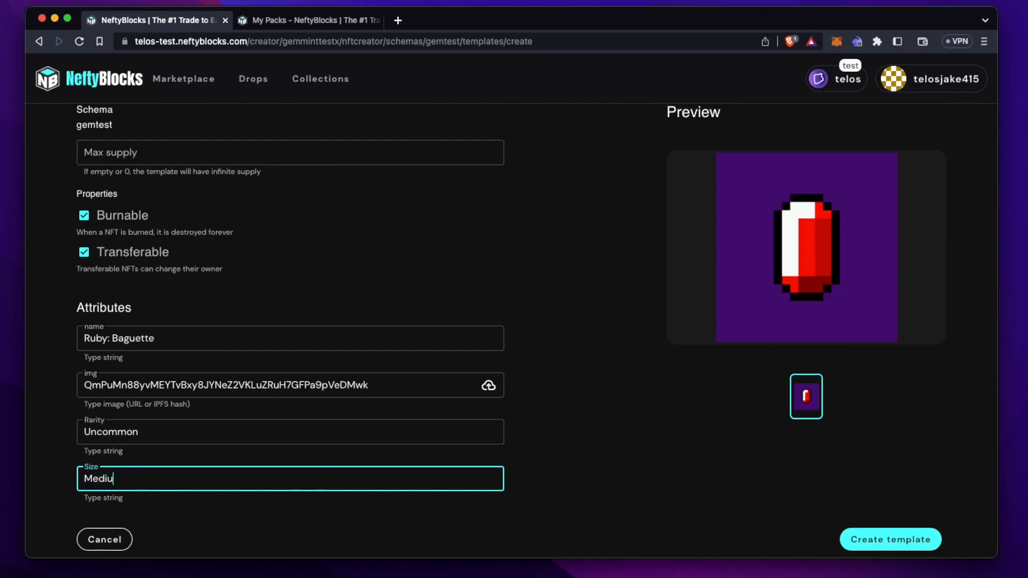
left_click(884, 547)
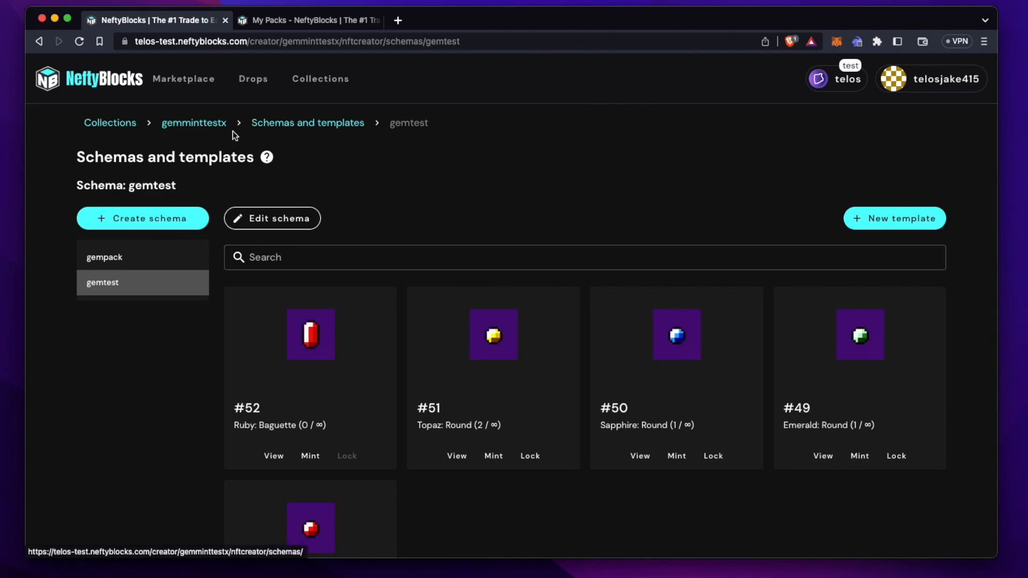
- Go to the gemminttestx collection's blends and add blend.nefty as an authorized account
left_click(216, 127)
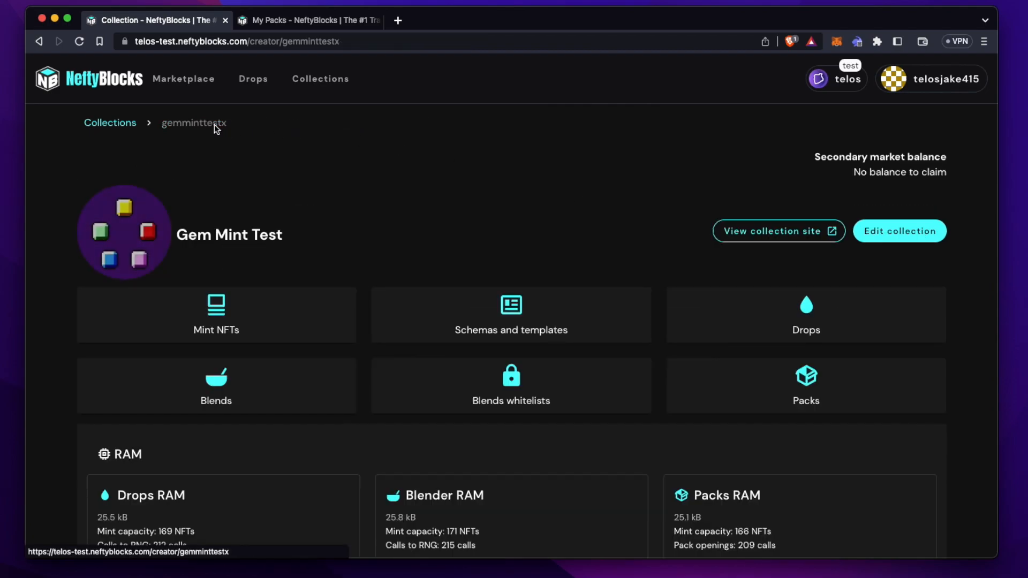
scroll(218, 268, "down", 1)
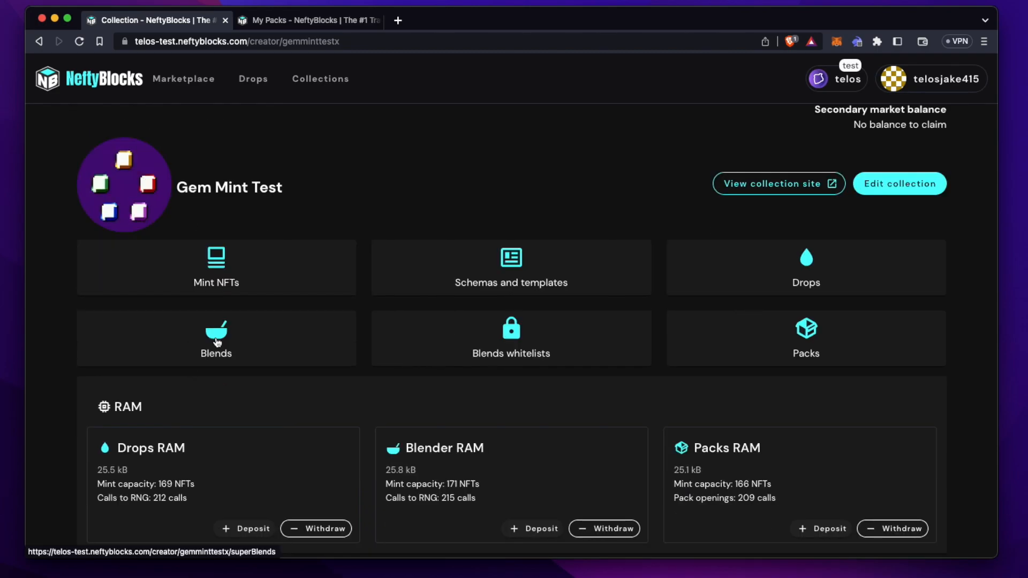
left_click(217, 341)
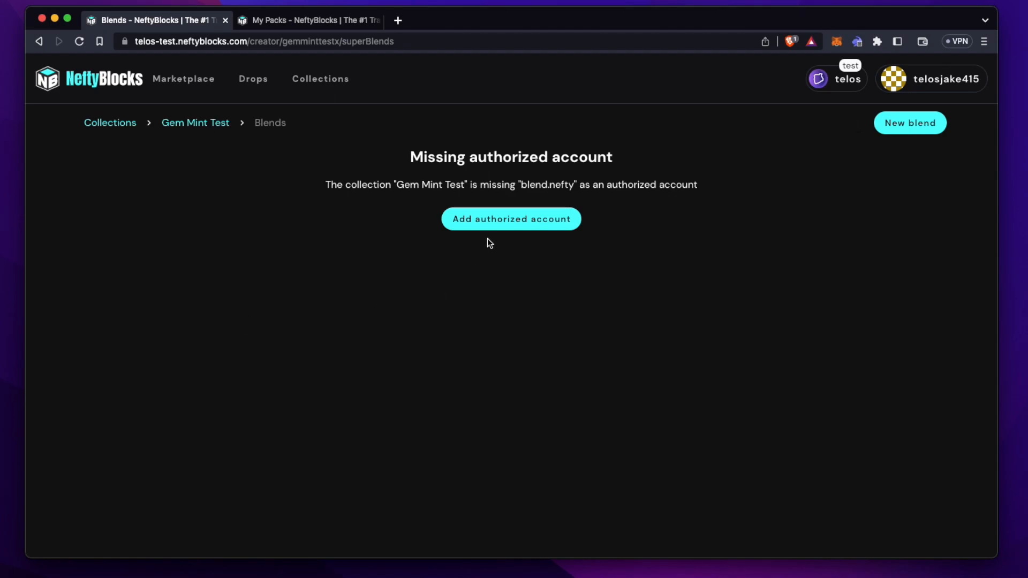
left_click(492, 224)
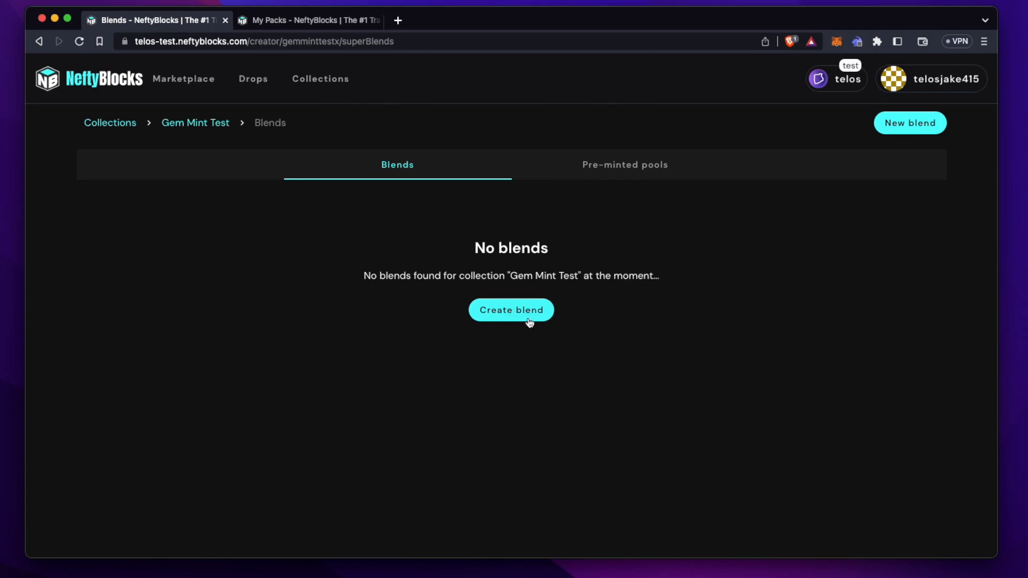
- Start a new blend and add a mint-on-demand NFT result using template #52 Ruby: Baguette from the gemtest schema
left_click(530, 317)
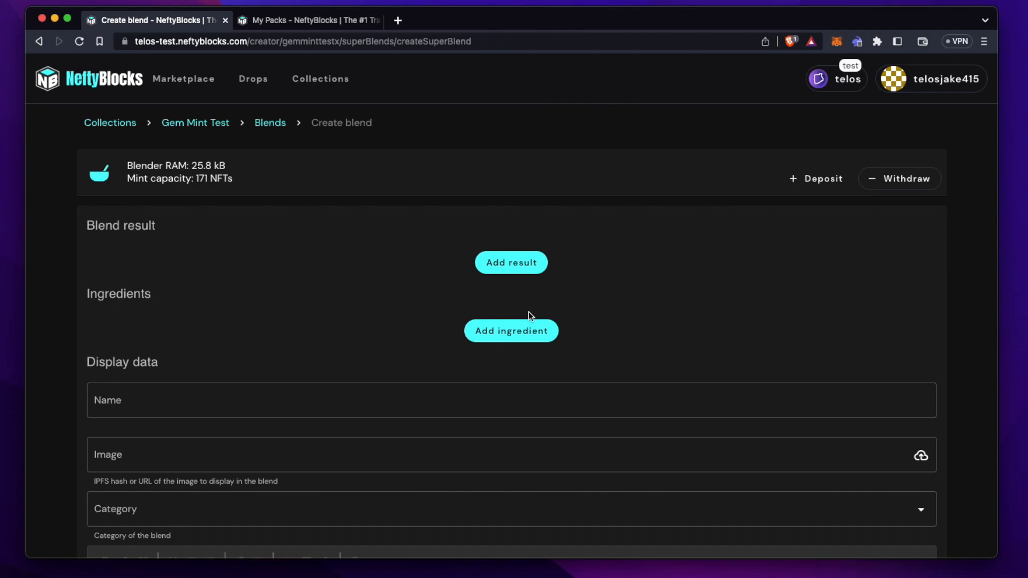
left_click(513, 264)
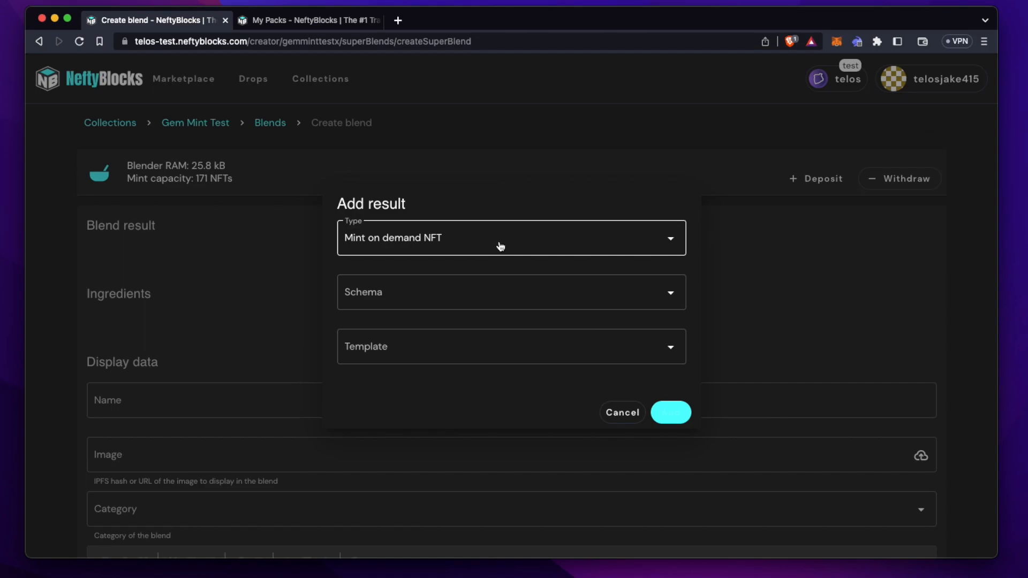
left_click(515, 291)
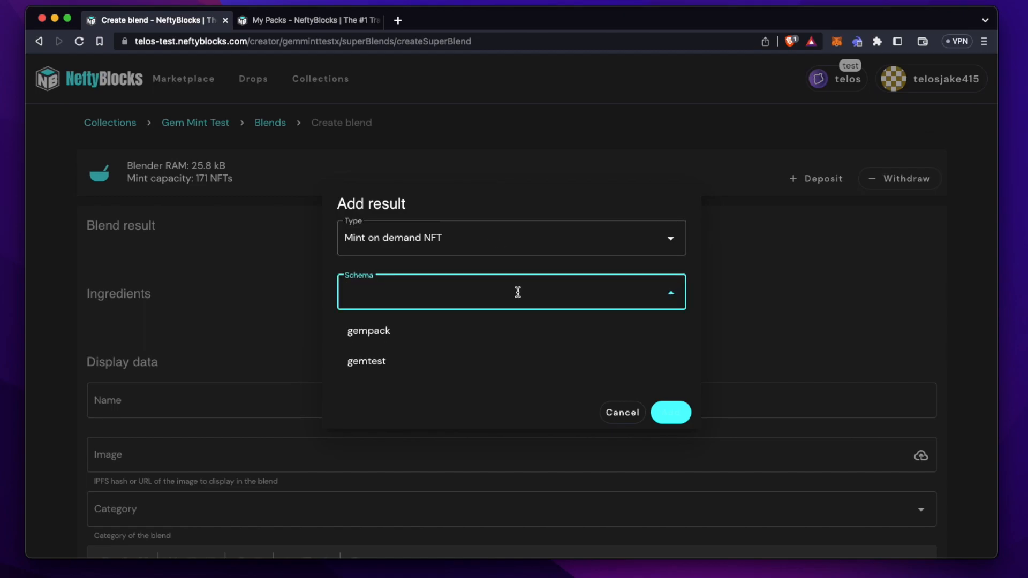
left_click(487, 363)
left_click(483, 352)
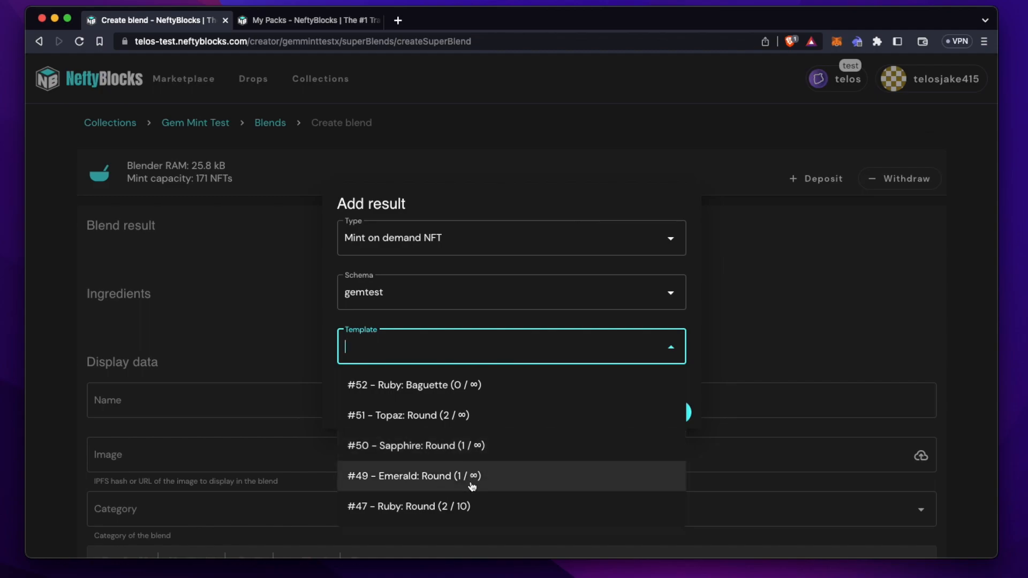
left_click(461, 389)
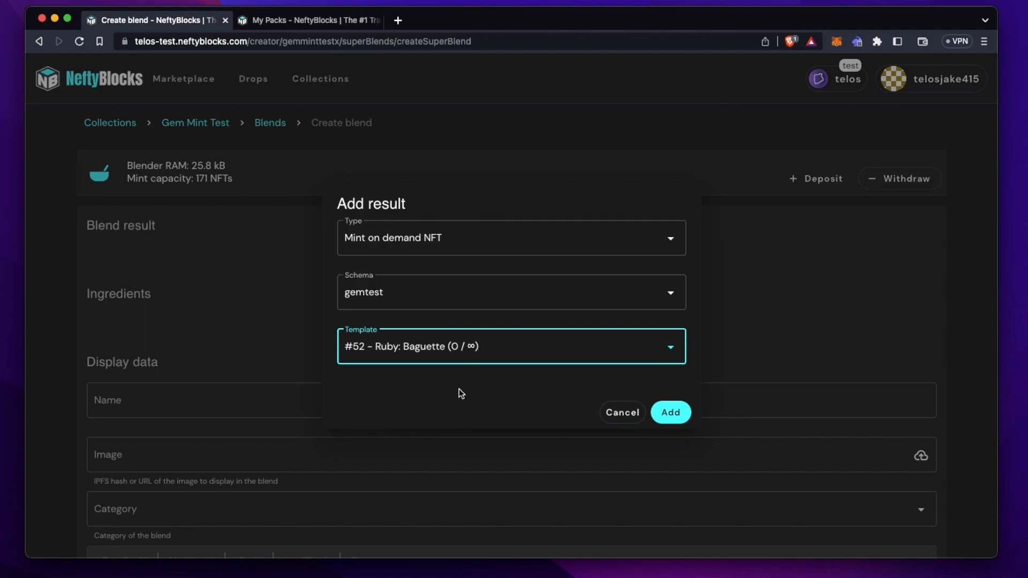
left_click(670, 413)
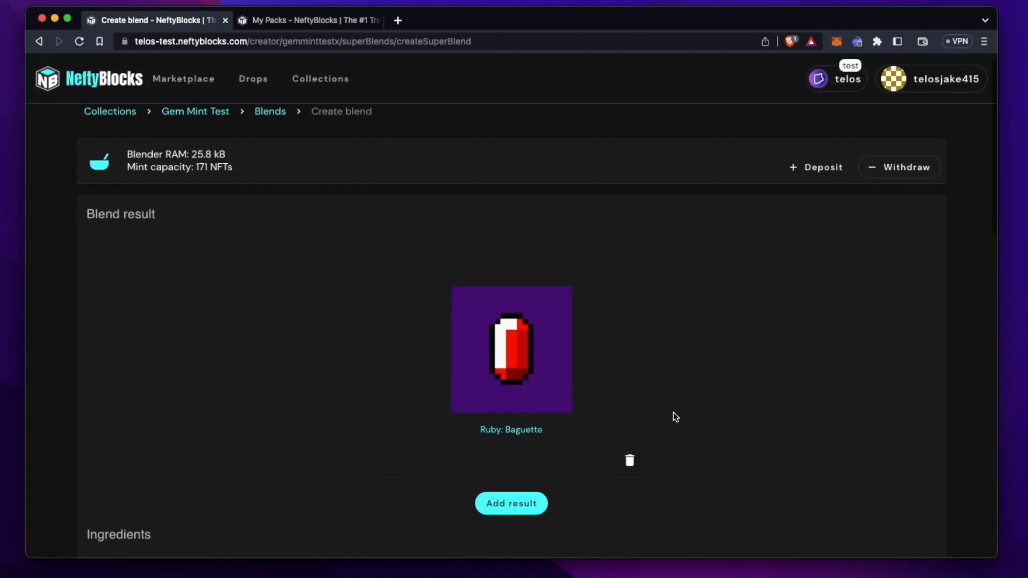
- Set up a by-template blend ingredient from the gemtest schema using template #47 Ruby: Round with an amount of 2
scroll(675, 416, "down", 1)
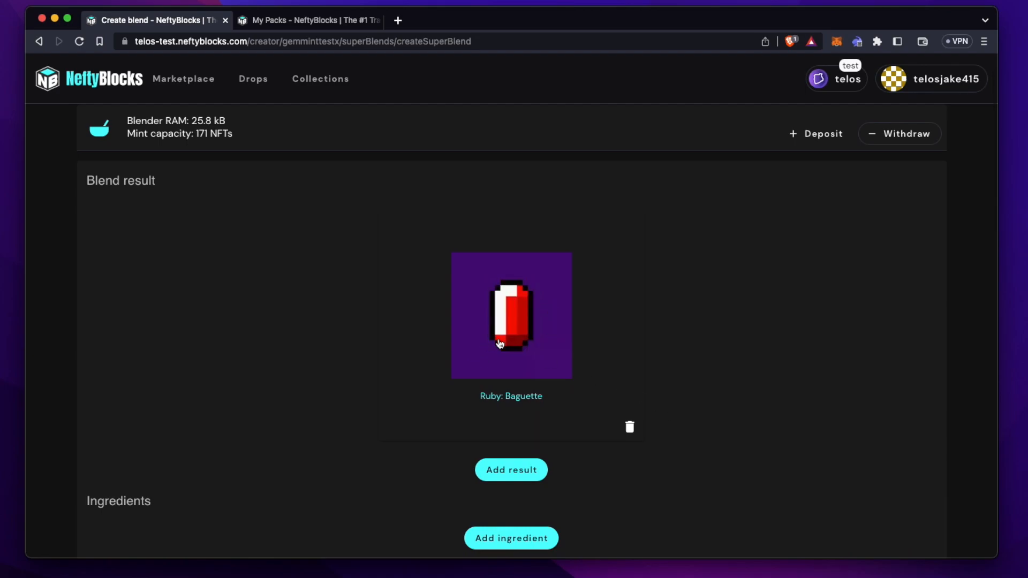
scroll(499, 344, "down", 1)
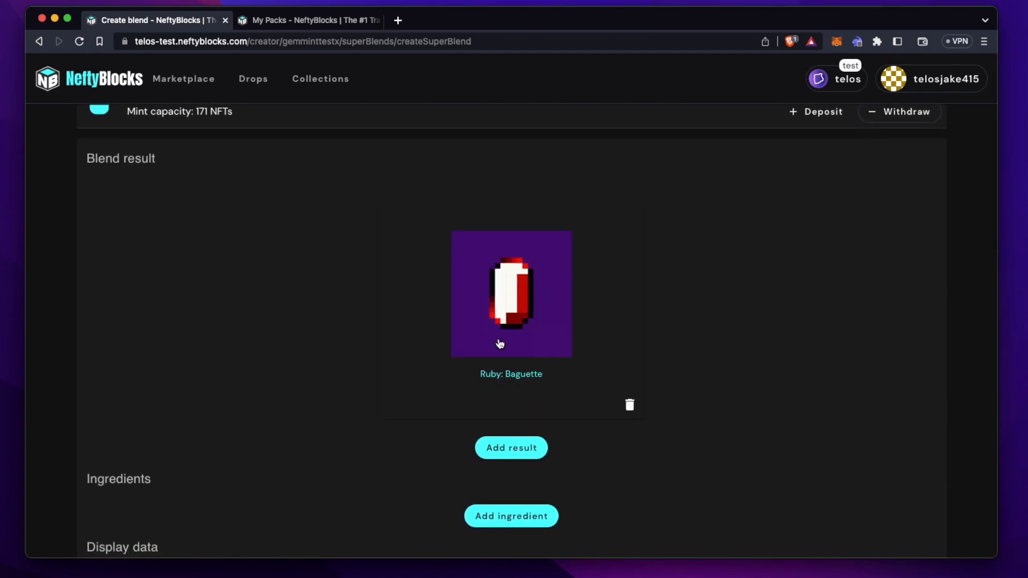
scroll(500, 343, "down", 3)
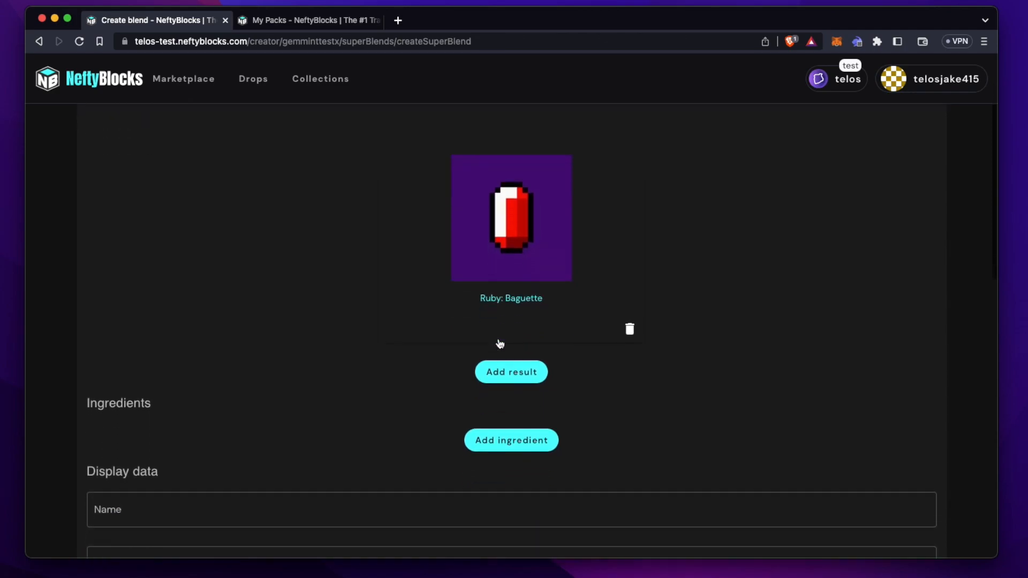
left_click(524, 442)
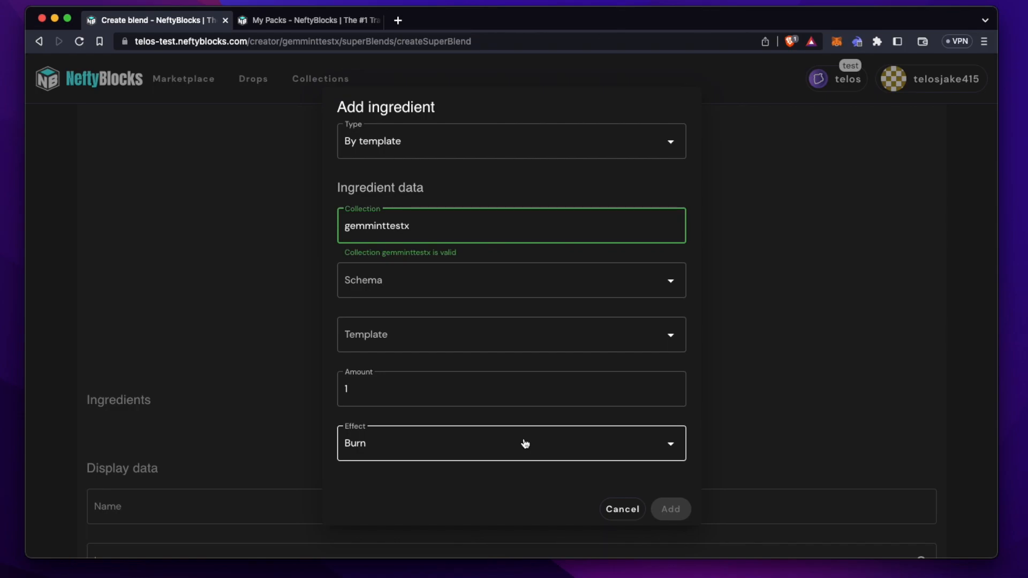
left_click(464, 150)
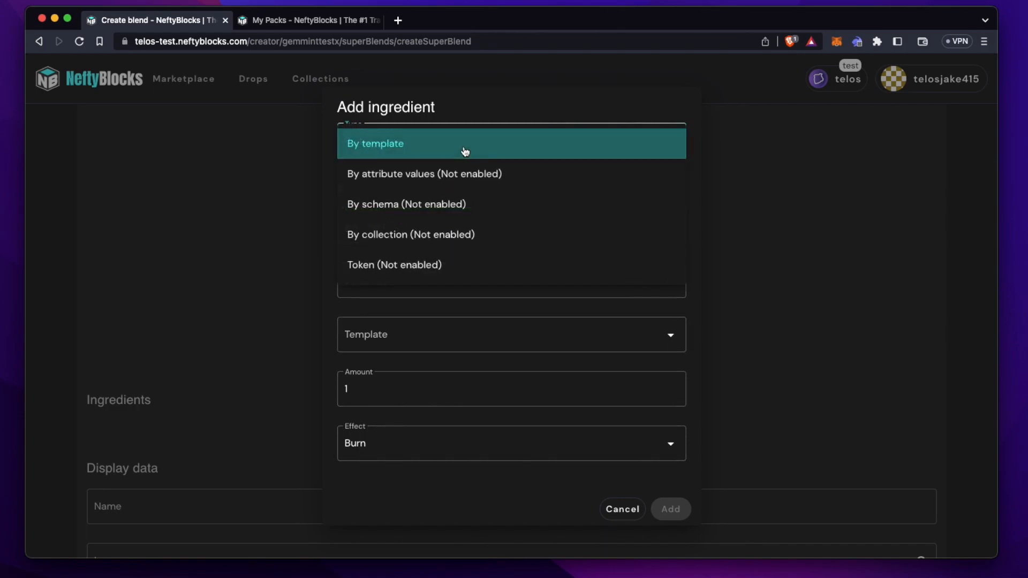
left_click(465, 151)
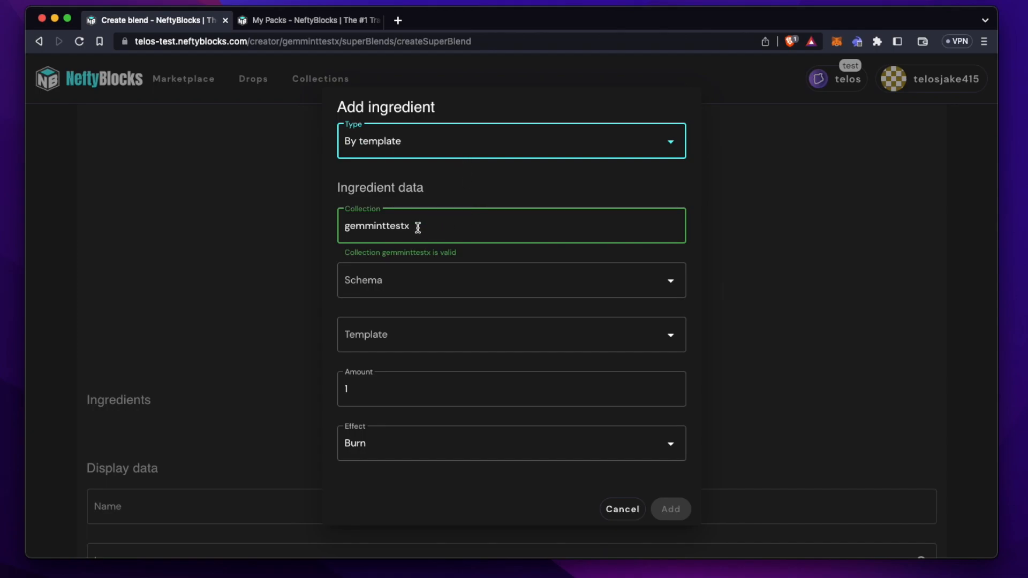
left_click(438, 282)
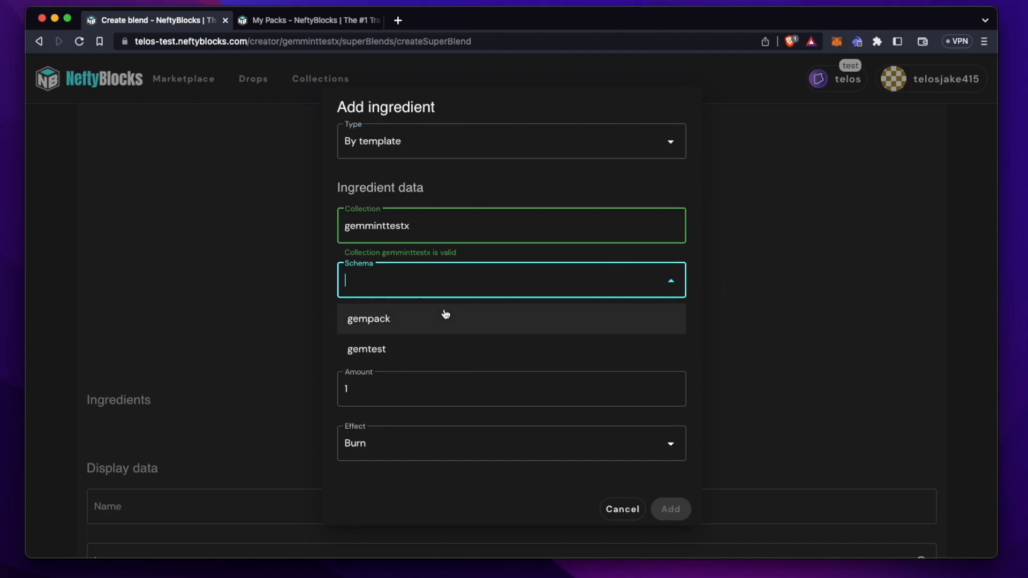
left_click(455, 347)
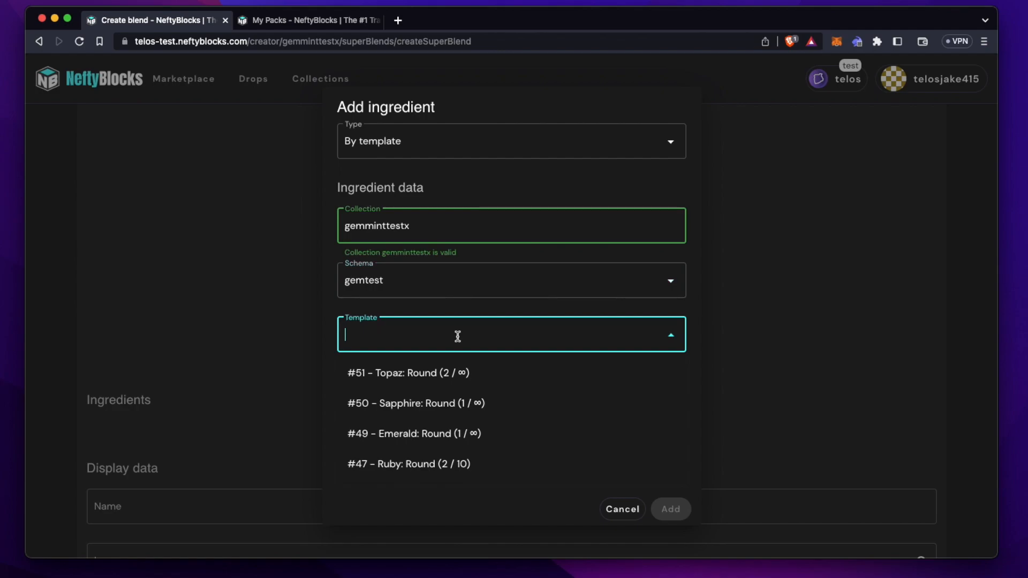
left_click(493, 462)
left_click(460, 388)
key("BackSpace")
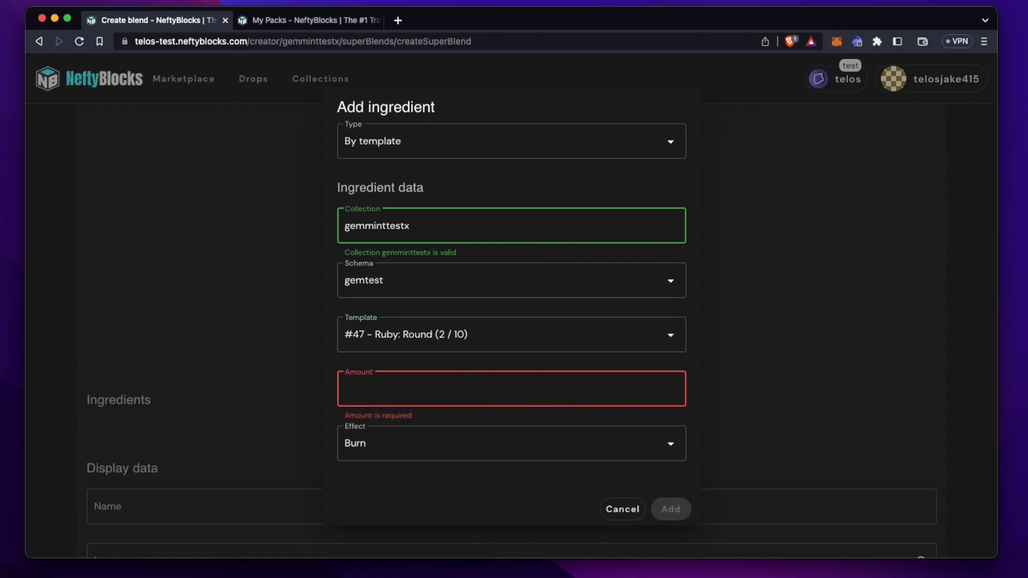
type("2")
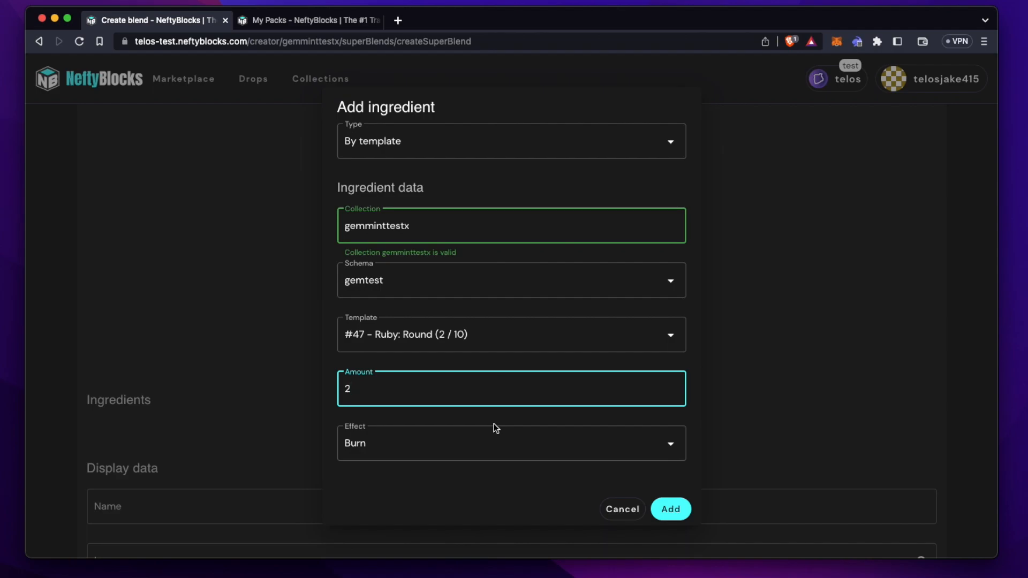
- Set the Ruby: Round ingredient's effect to Transfer
left_click(507, 450)
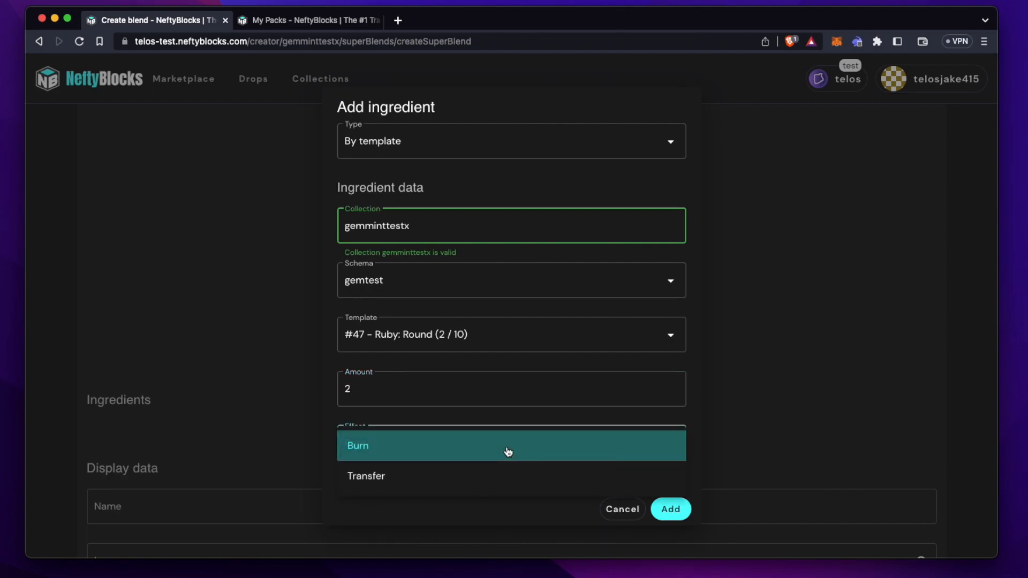
left_click(508, 451)
left_click(507, 451)
left_click(502, 477)
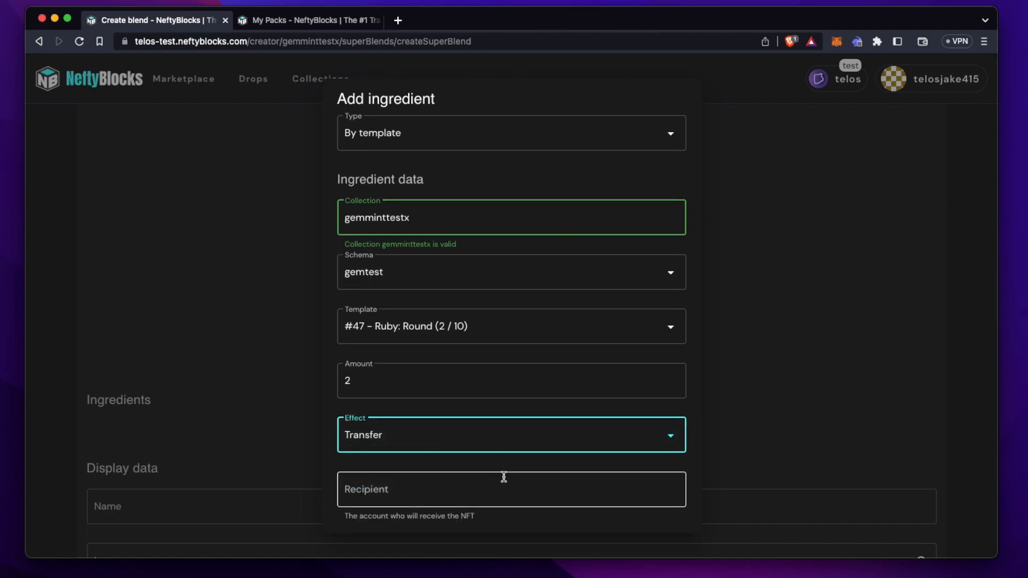
- Set the Ruby: Round ingredient's effect to Burn and add the ingredient to the blend
left_click(504, 476)
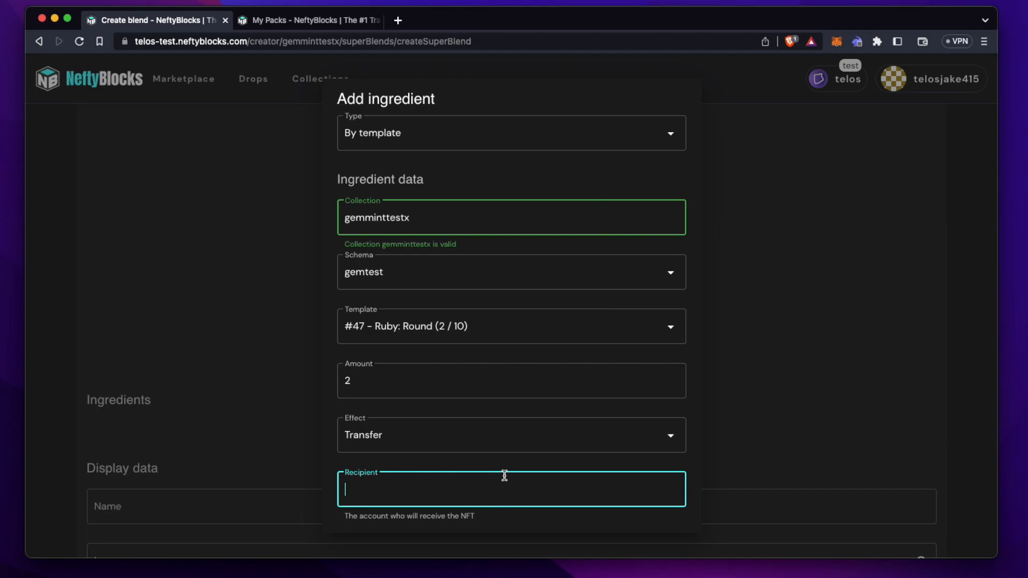
left_click(479, 431)
left_click(462, 434)
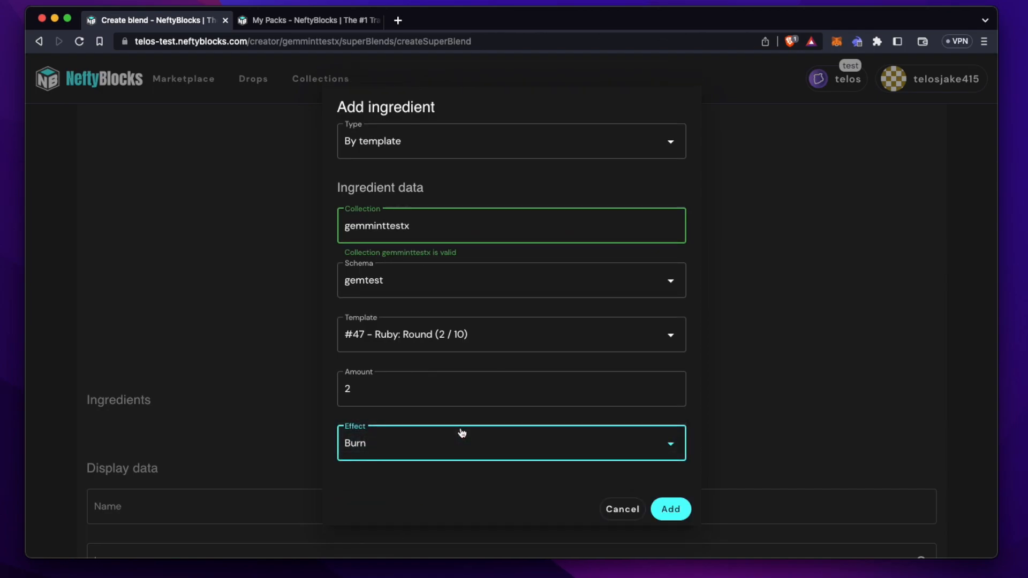
left_click(671, 511)
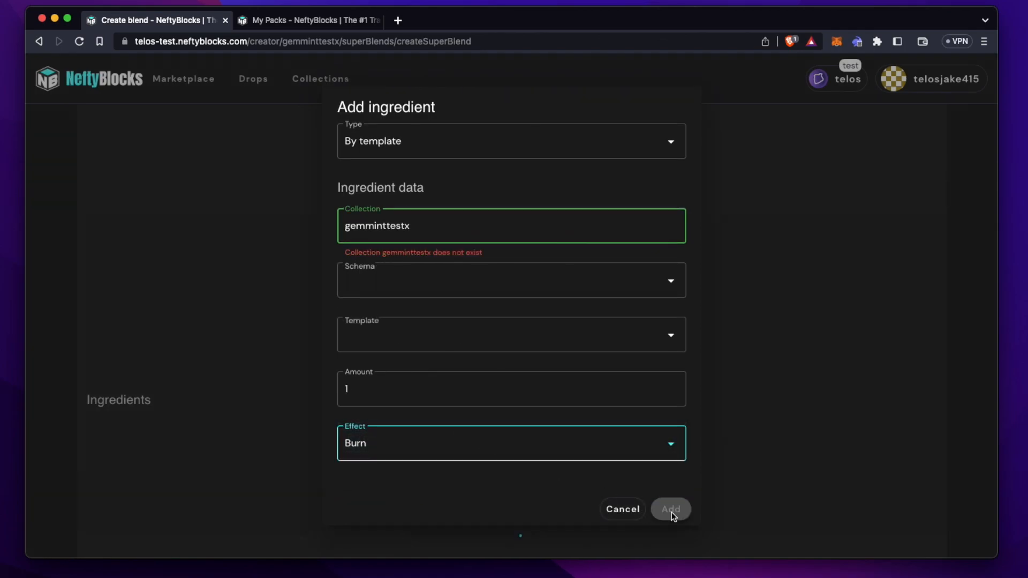
scroll(665, 476, "down", 4)
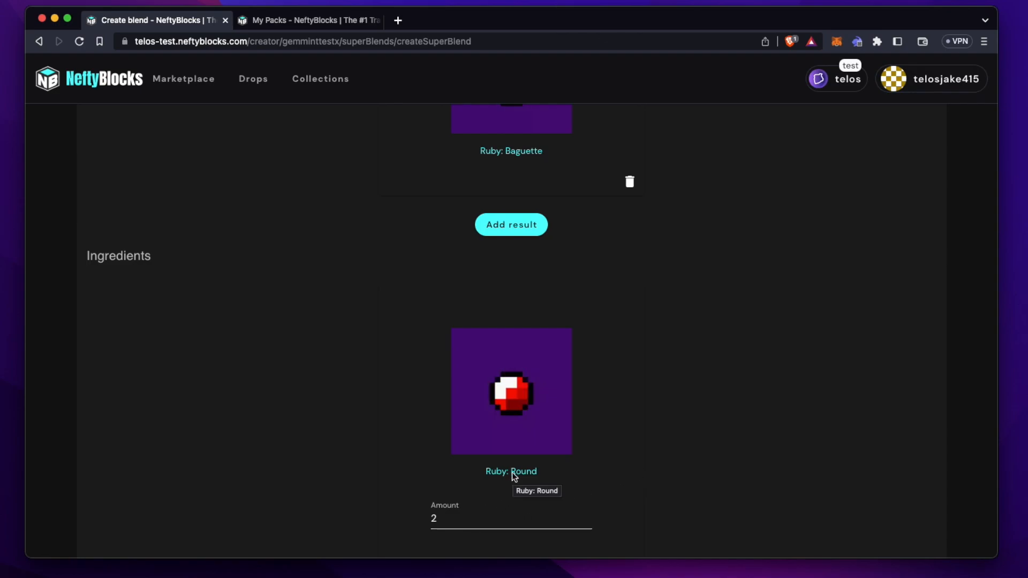
scroll(515, 479, "up", 5)
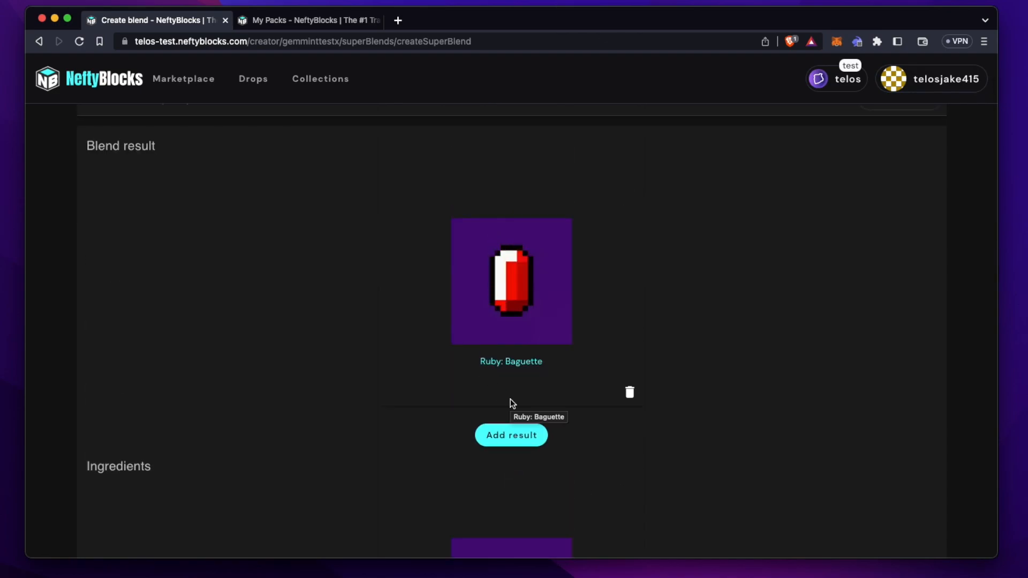
- Name the blend Ruby: Baguette and set its display image to the IPFS hash QmPuMn88yvMEYTvBxy8JYNeZ2VKLuZRuH7GFPa9pVeDMwk
scroll(510, 401, "down", 10)
left_click(341, 373)
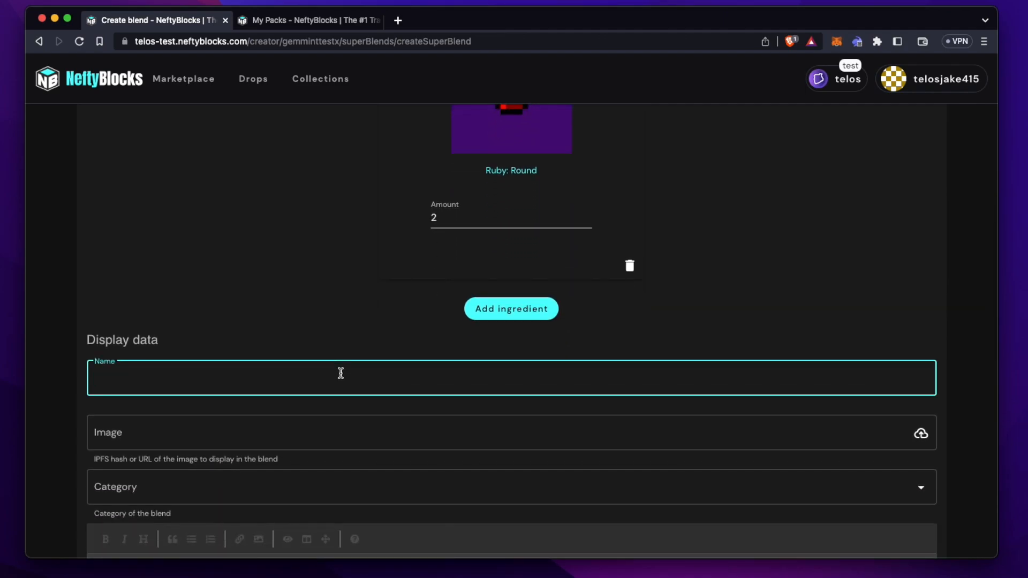
type("Ruby: Baguette")
left_click(286, 436)
type("QmPuMn88yvMEYTvBxy8JYNeZ2VKLuZRuH7GFPa9pVeDMwk")
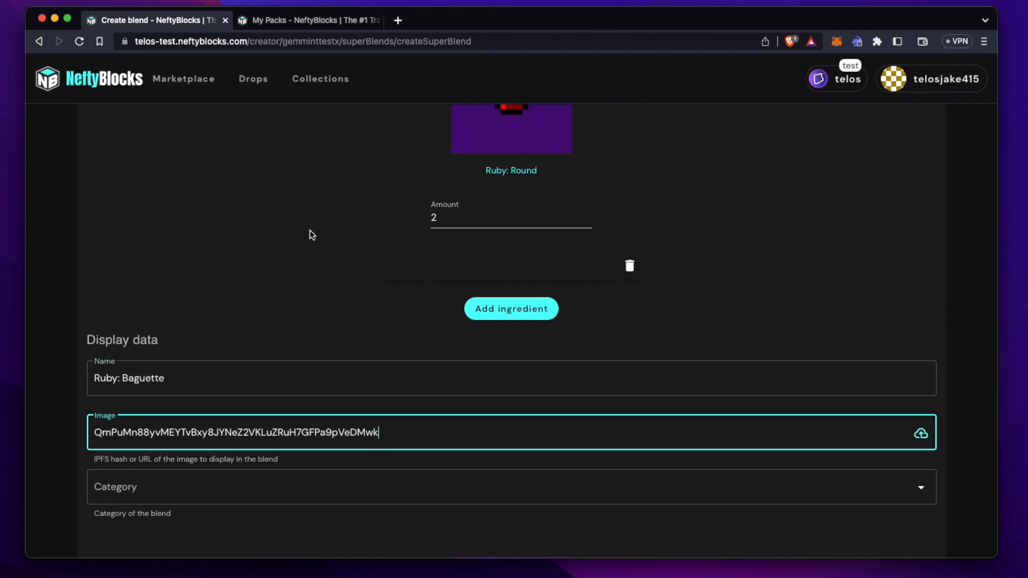
- Set the blend's category to Gem Crafting
scroll(311, 351, "down", 5)
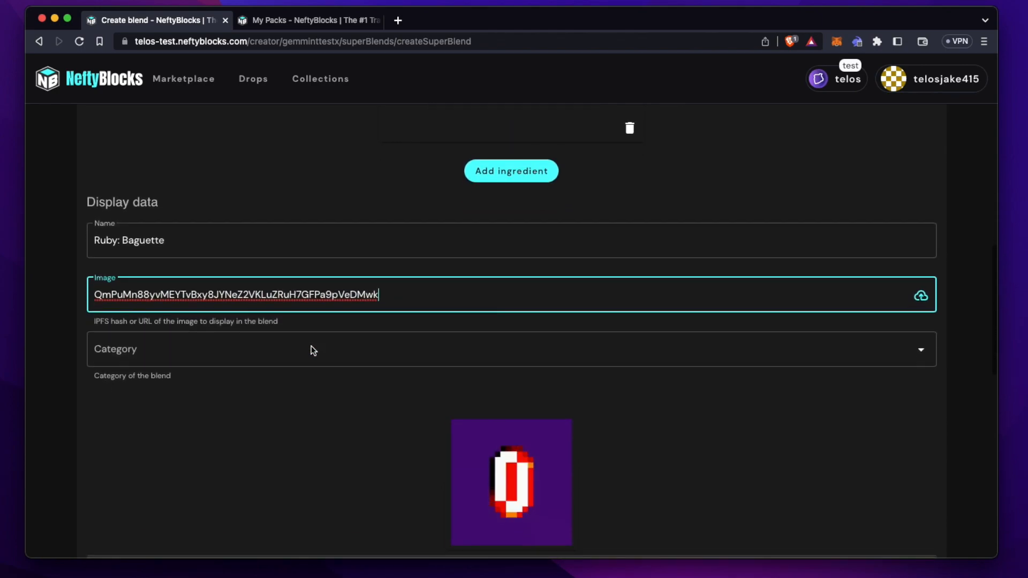
left_click(341, 350)
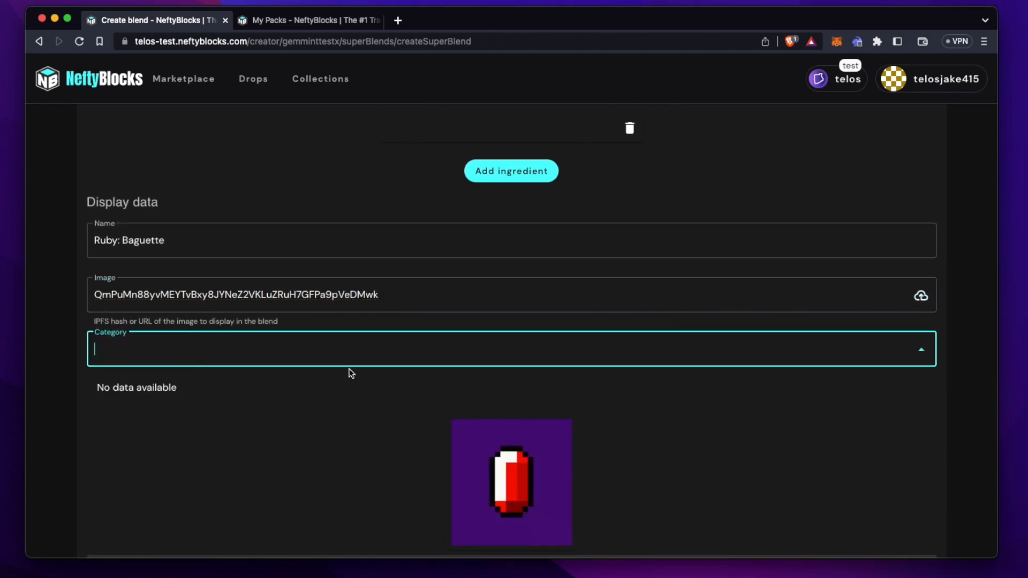
left_click(924, 348)
left_click(560, 344)
type("Gem Blends")
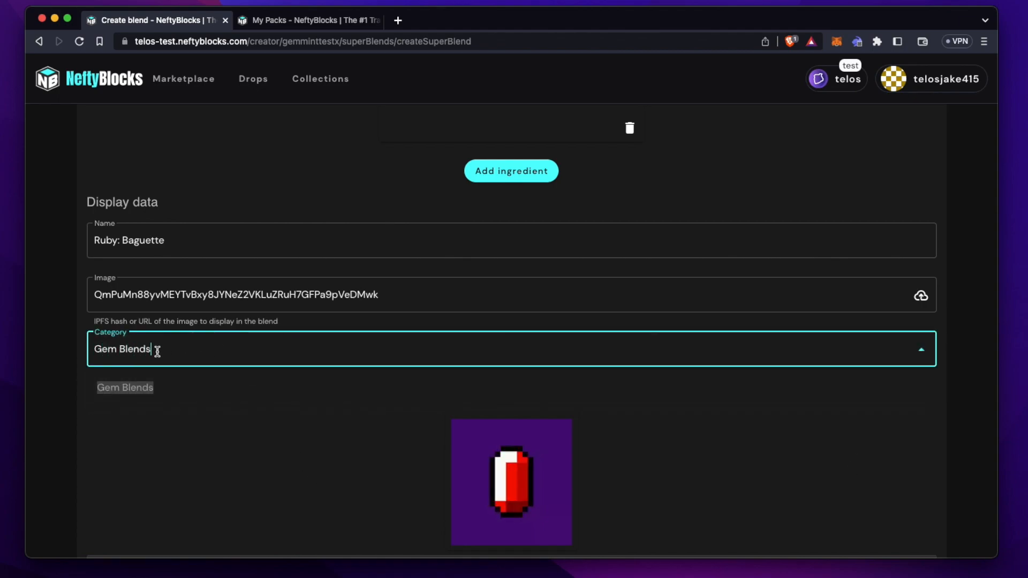
key("BackSpace")
key("BackSpace")
key("BackSpace")
key("BackSpace")
key("BackSpace")
key("BackSpace")
type("Crafting")
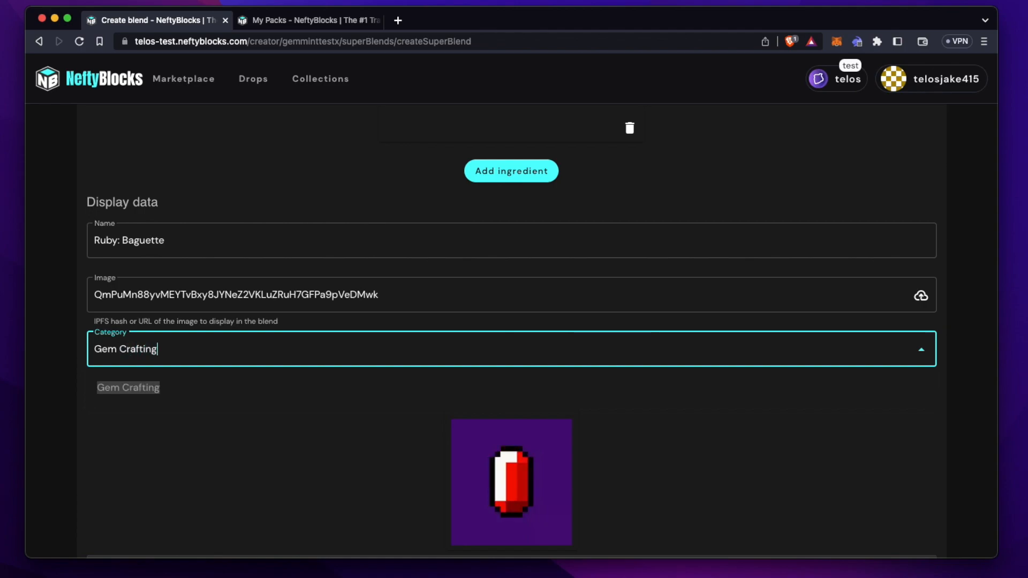
- Enter "blend 2 for one bigger one!" as the blend's description
left_click(191, 429)
scroll(192, 429, "down", 6)
left_click(191, 429)
type("blend 2 round rub")
key("BackSpace")
key("BackSpace")
key("BackSpace")
key("BackSpace")
key("BackSpace")
key("BackSpace")
key("BackSpace")
key("BackSpace")
key("BackSpace")
key("BackSpace")
key("BackSpace")
key("BackSpace")
key("BackSpace")
key("BackSpace")
key("BackSpace")
key("BackSpace")
key("BackSpace")
type("blend 2 for one bigger one!")
- Create the blend with its limits, schedule, security and visibility options left at their defaults
scroll(187, 382, "down", 3)
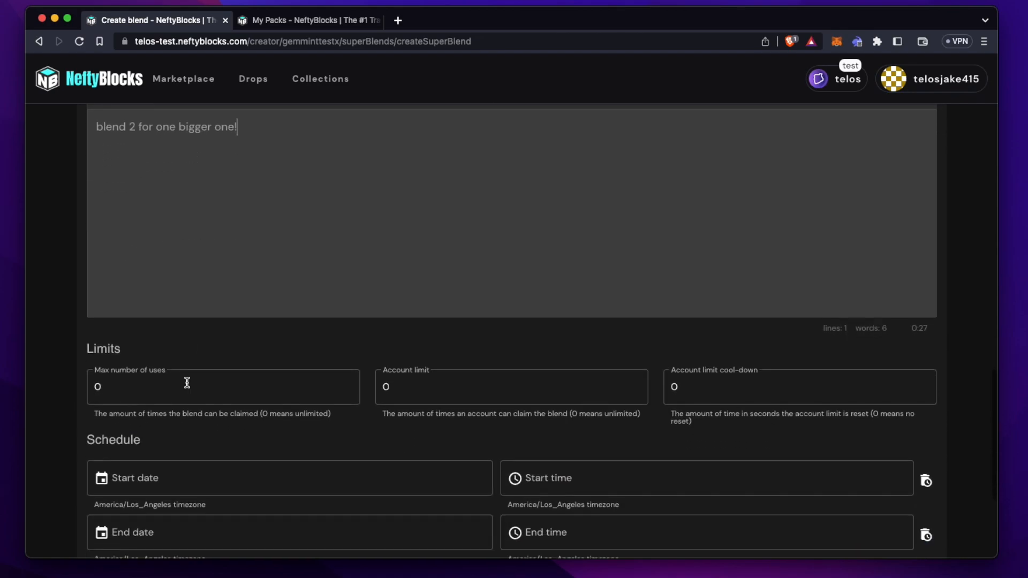
scroll(188, 386, "down", 2)
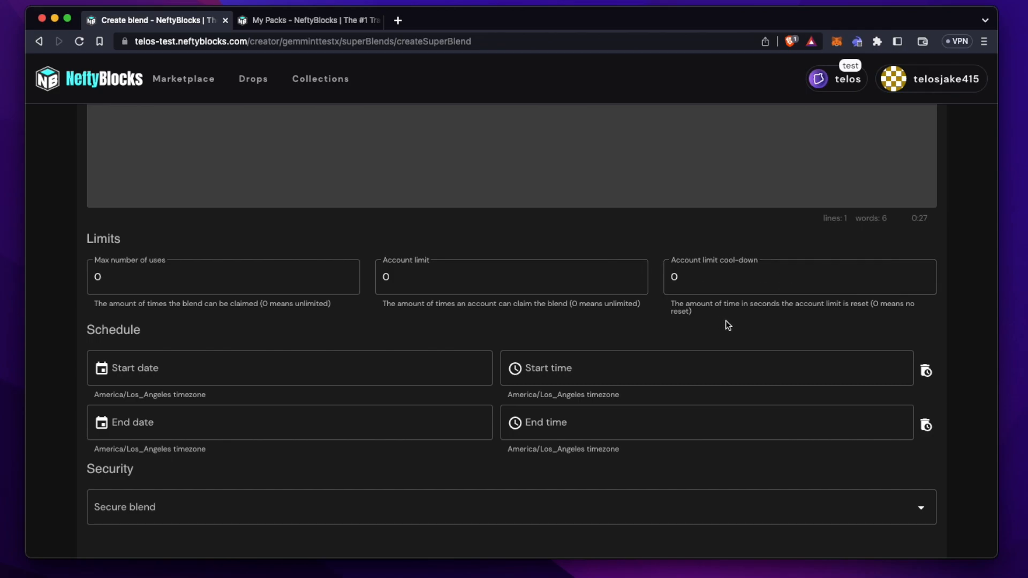
scroll(334, 352, "down", 1)
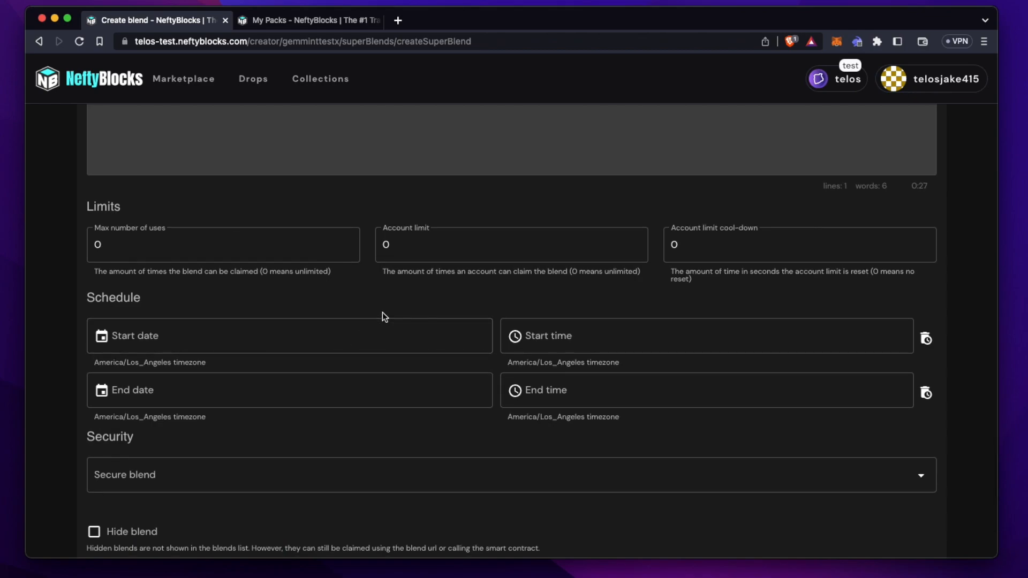
scroll(382, 316, "down", 1)
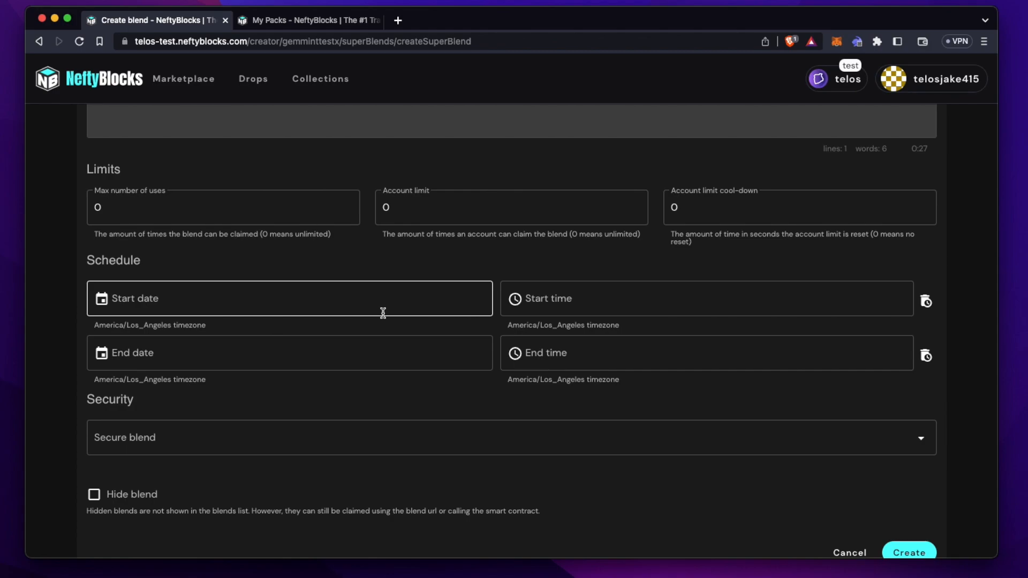
scroll(404, 375, "down", 1)
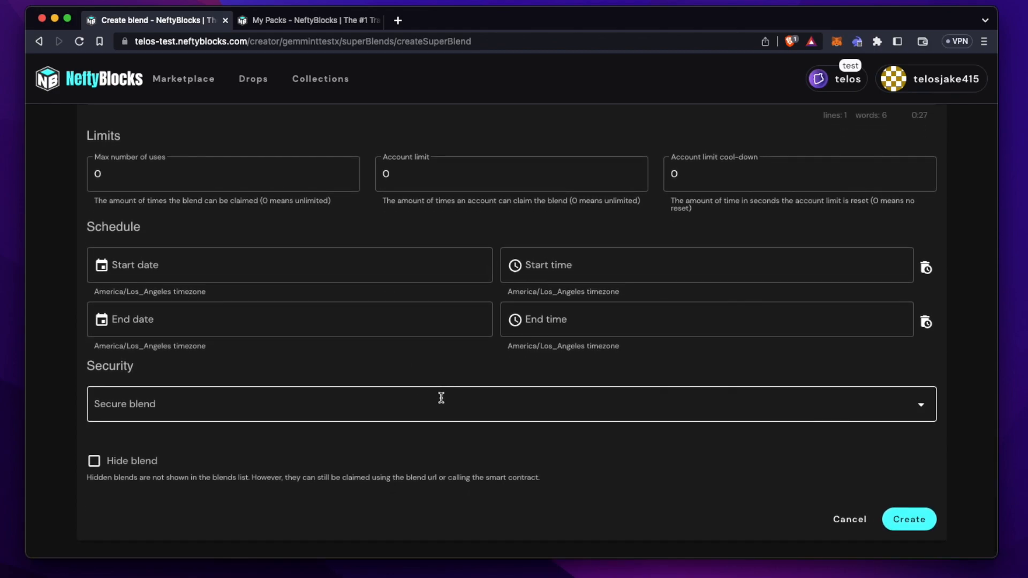
left_click(441, 398)
left_click(720, 370)
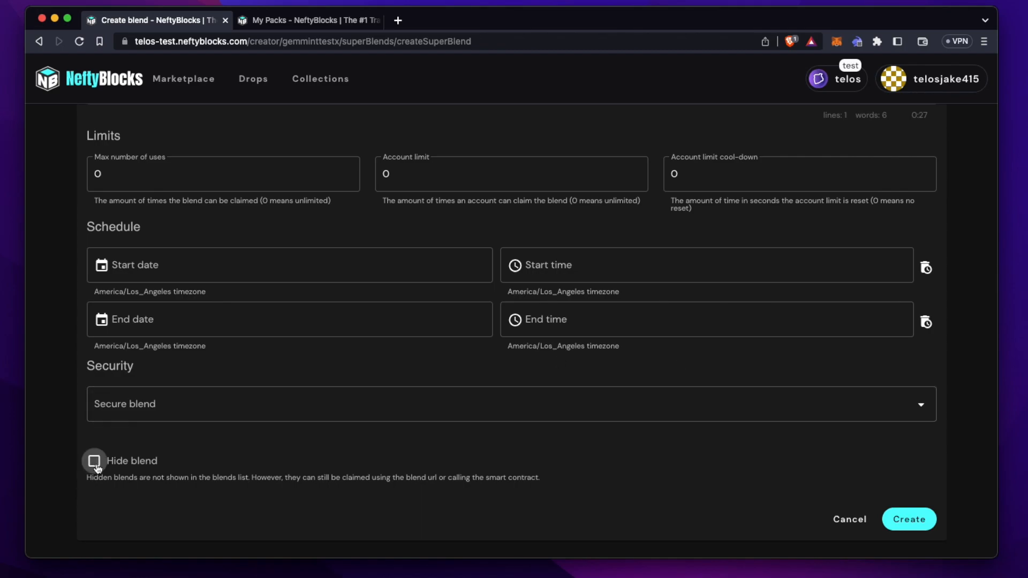
left_click(909, 520)
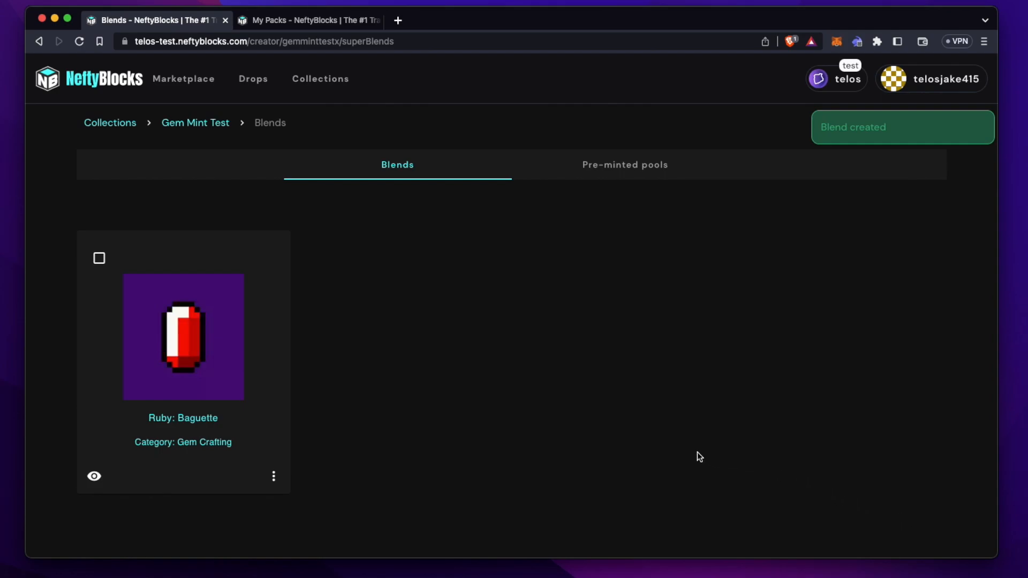
- View the management options of the Ruby: Baguette blend and open the Gem Mint Test collection's public site
left_click(273, 477)
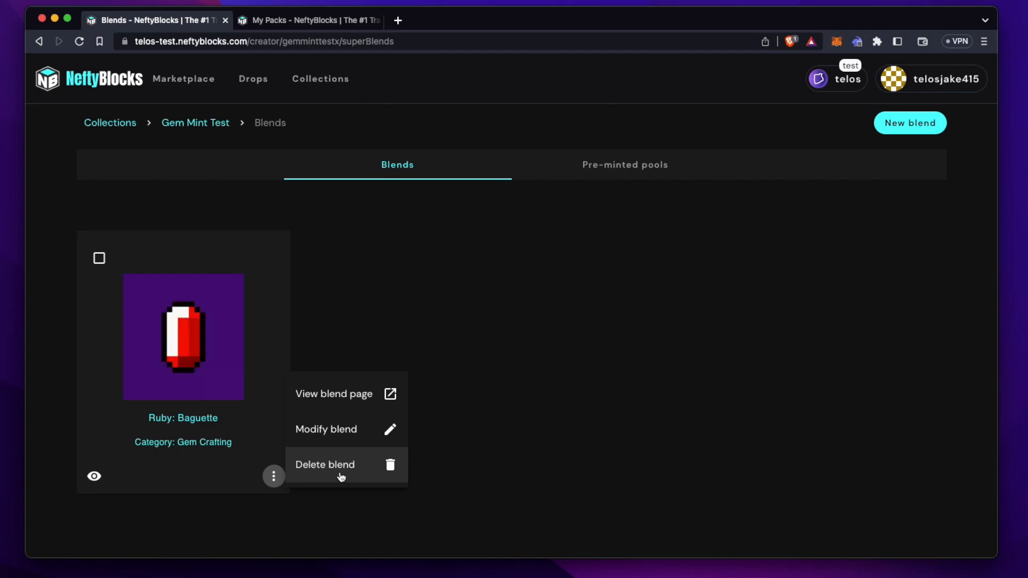
left_click(303, 532)
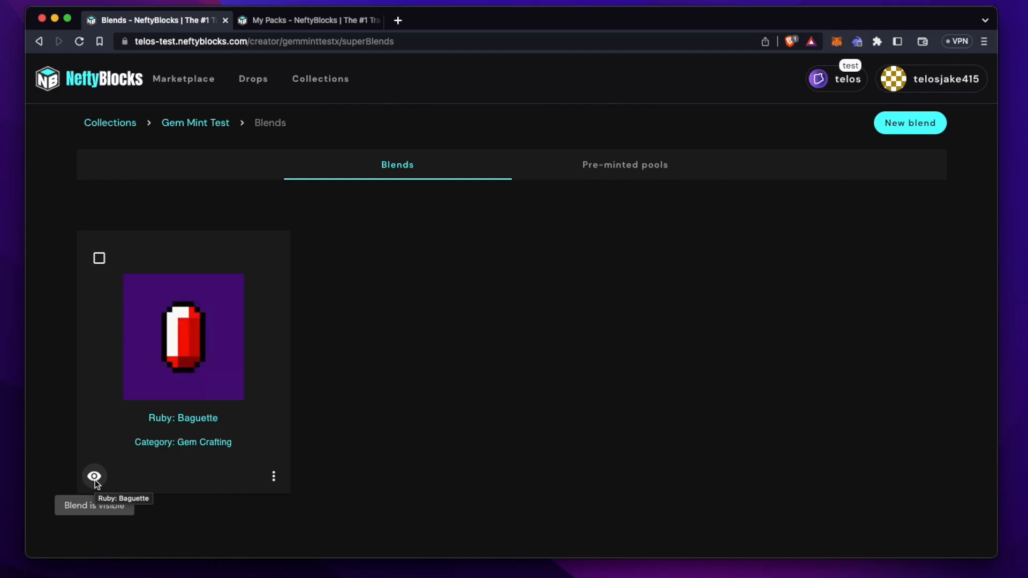
left_click(194, 124)
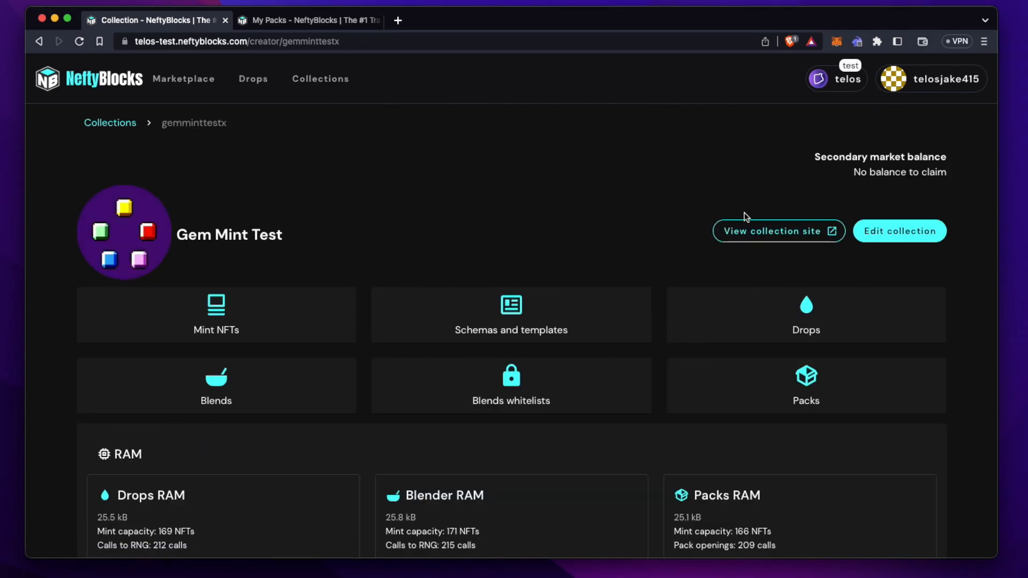
left_click(770, 242)
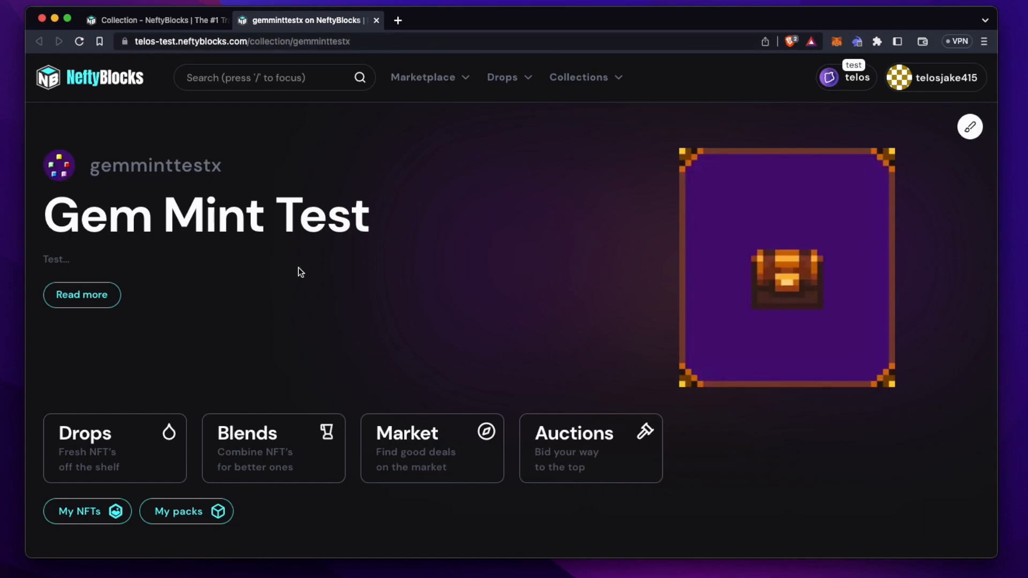
- Go to the collection site's blends and open the Ruby: Baguette blend
scroll(303, 295, "down", 4)
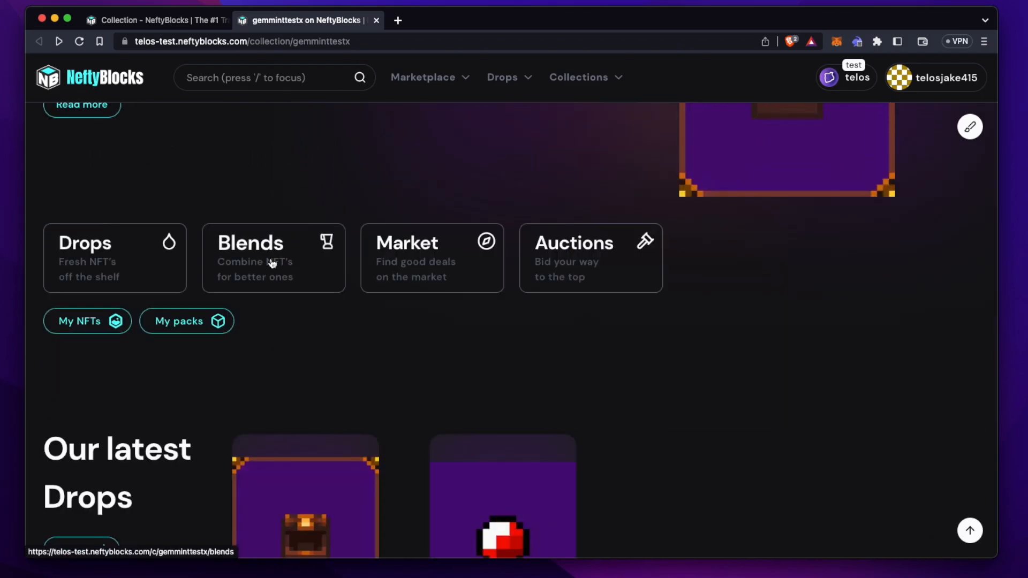
left_click(272, 262)
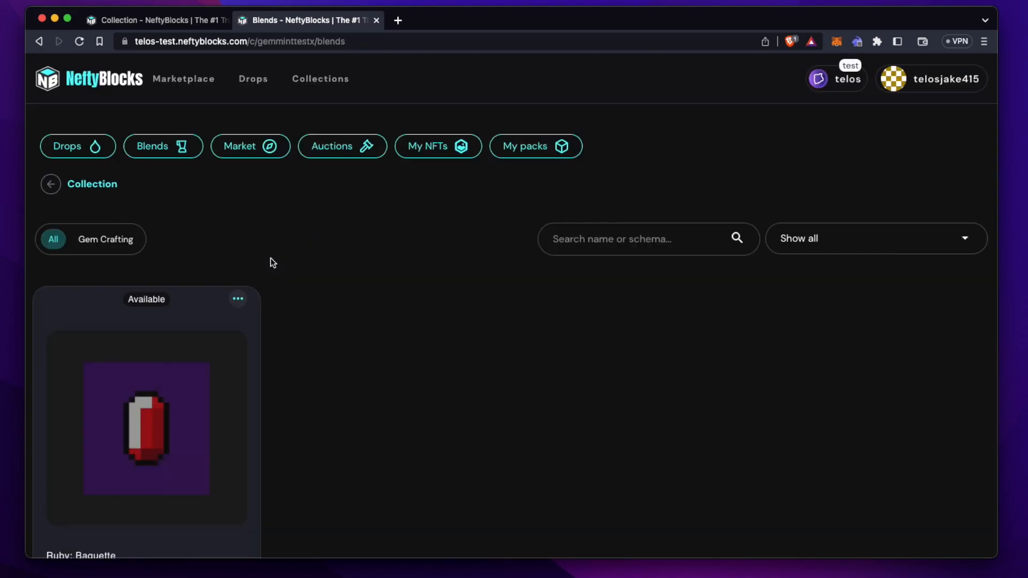
scroll(271, 259, "down", 2)
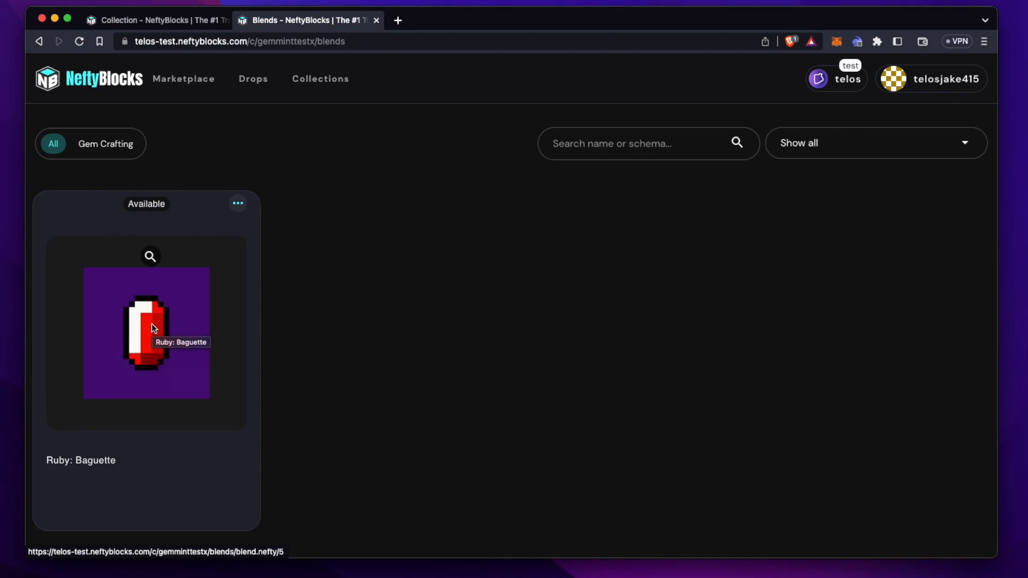
scroll(152, 325, "up", 1)
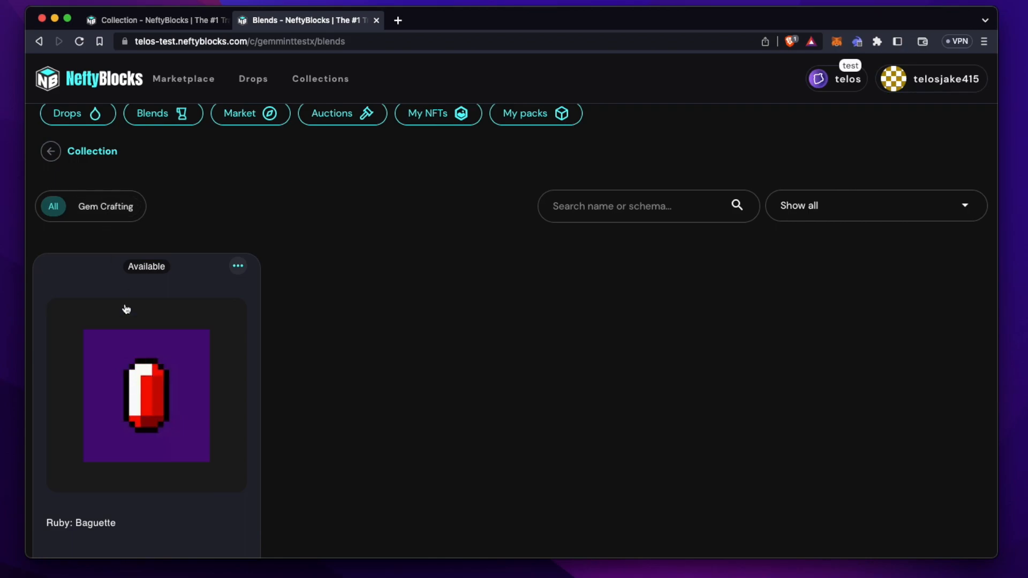
scroll(131, 396, "down", 2)
left_click(136, 321)
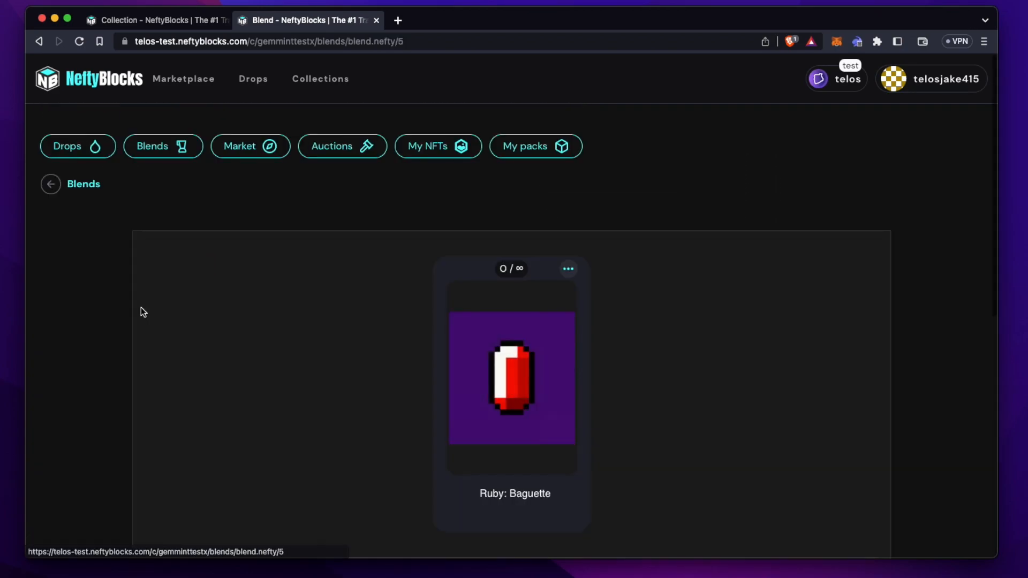
- Select the owned Ruby: Round NFTs #1 and #2 to fulfil the blend's requirements
scroll(299, 355, "down", 4)
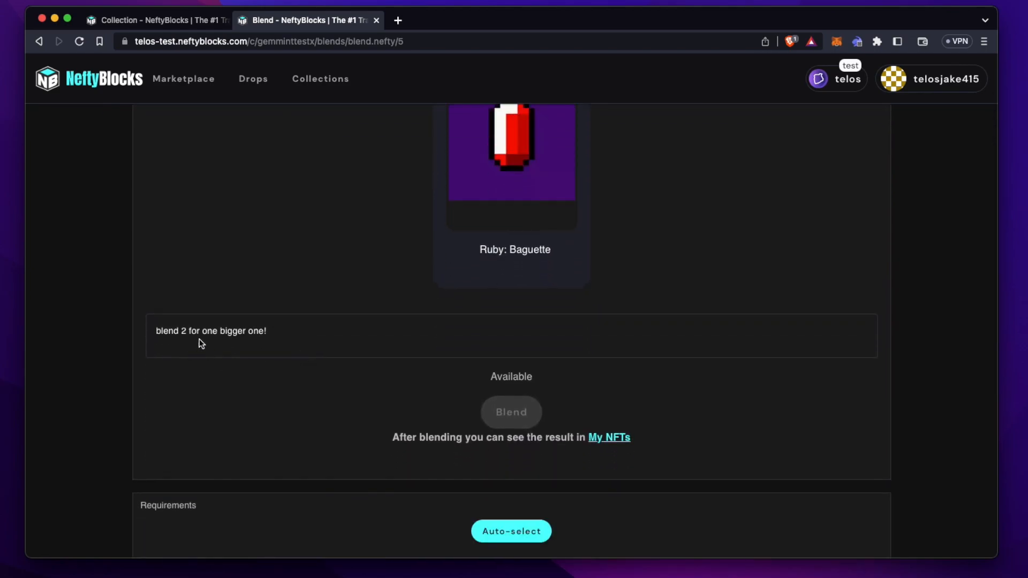
scroll(392, 440, "down", 1)
scroll(392, 441, "down", 5)
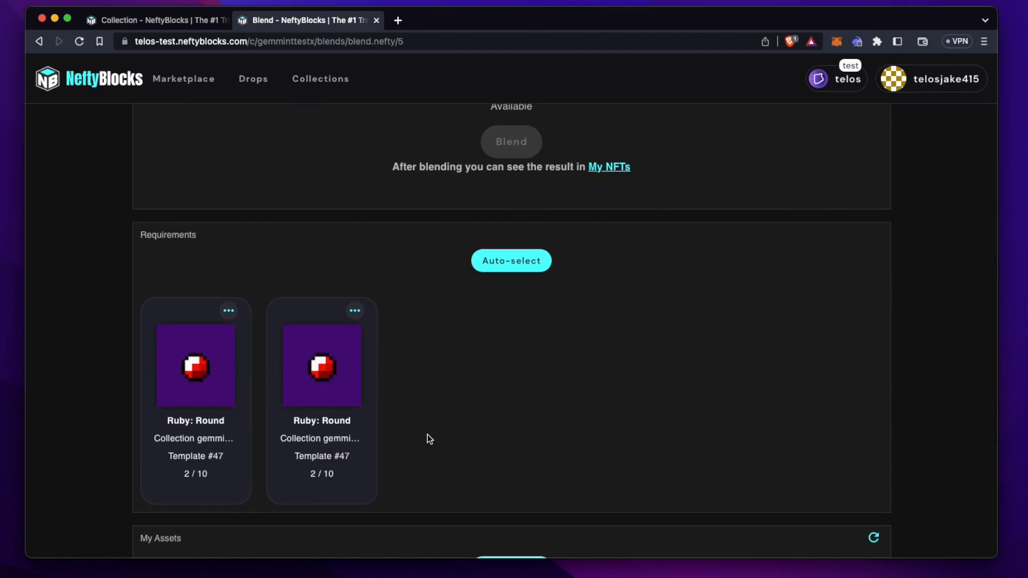
scroll(427, 435, "down", 4)
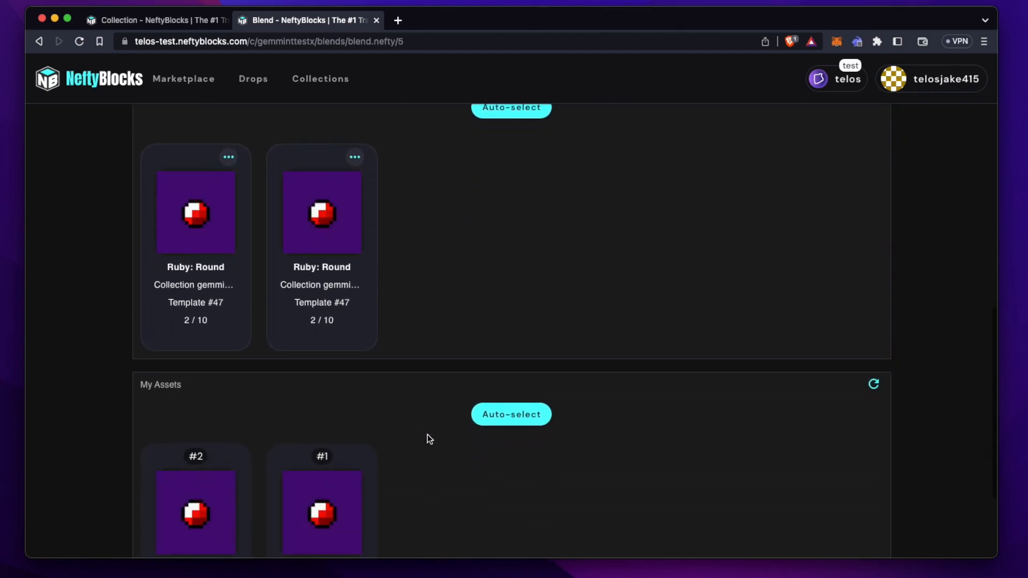
left_click(309, 471)
left_click(179, 454)
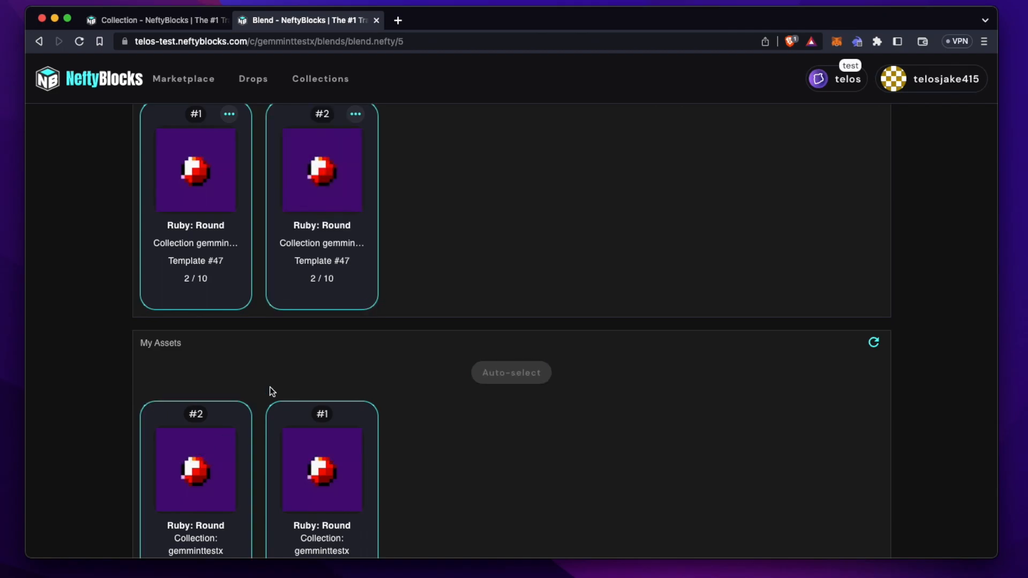
- Blend the two selected Ruby: Round NFTs and view the resulting Ruby: Baguette among the account's NFTs
scroll(270, 386, "up", 5)
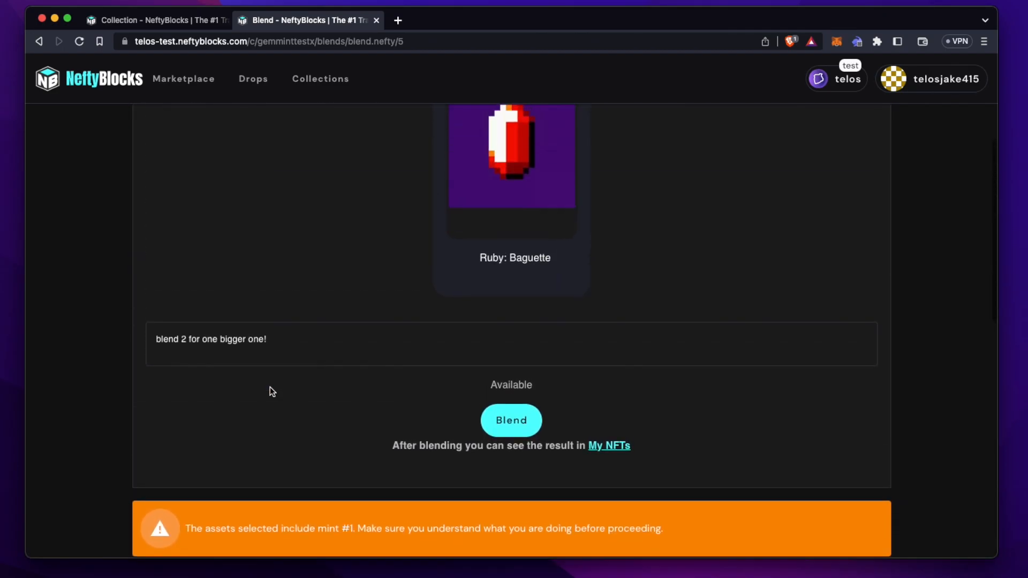
scroll(531, 399, "up", 1)
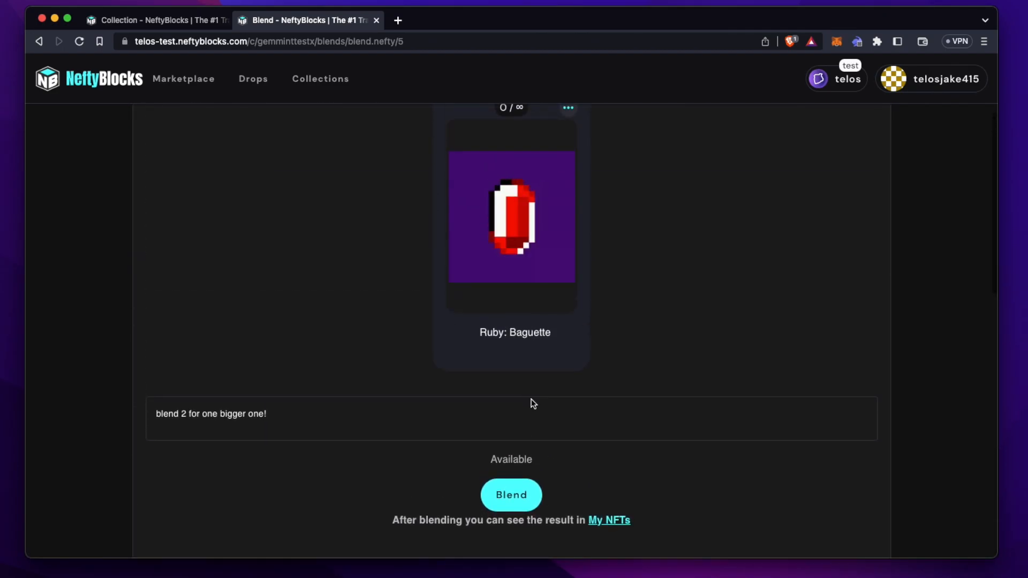
left_click(506, 508)
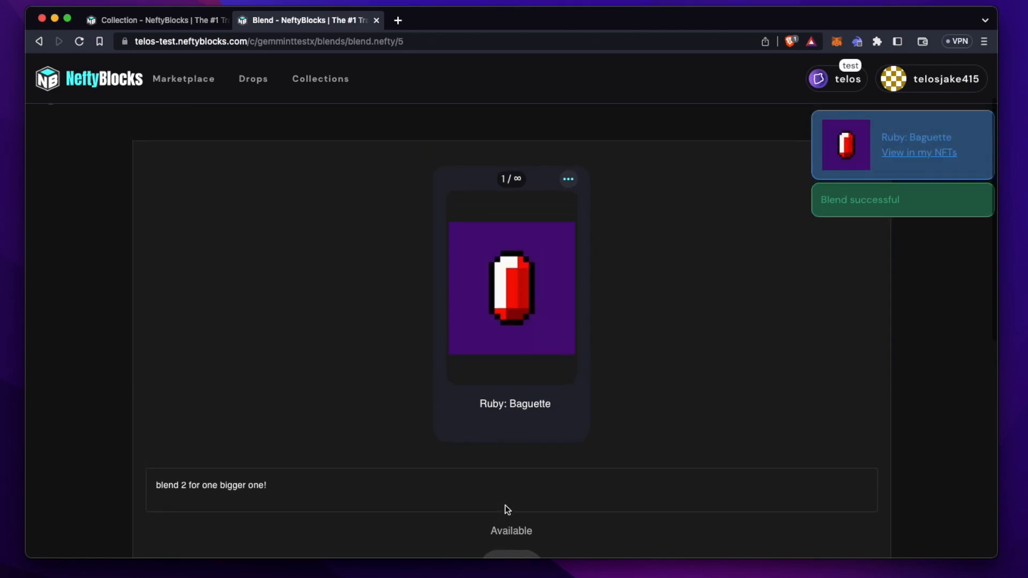
left_click(930, 155)
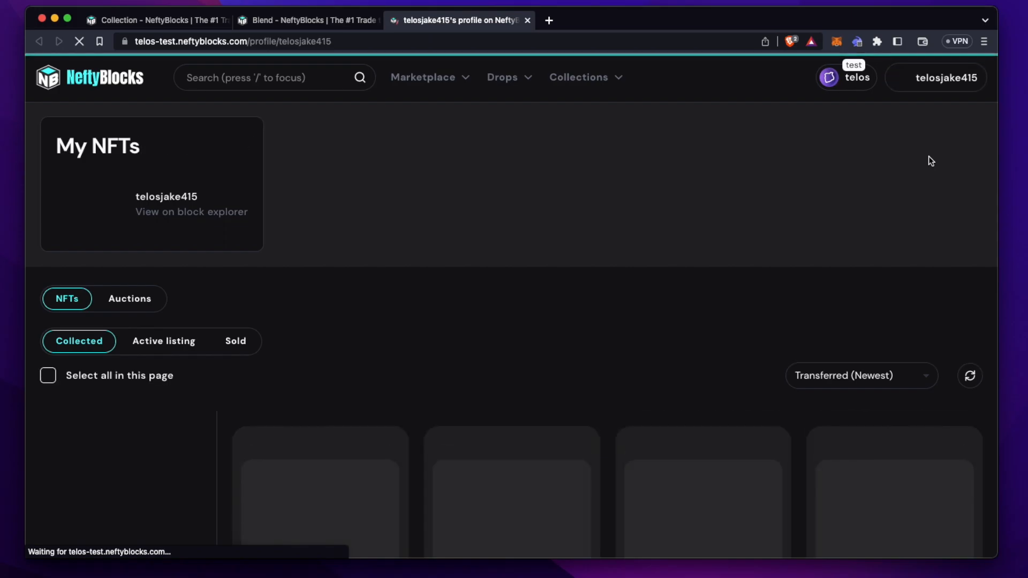
scroll(554, 216, "down", 5)
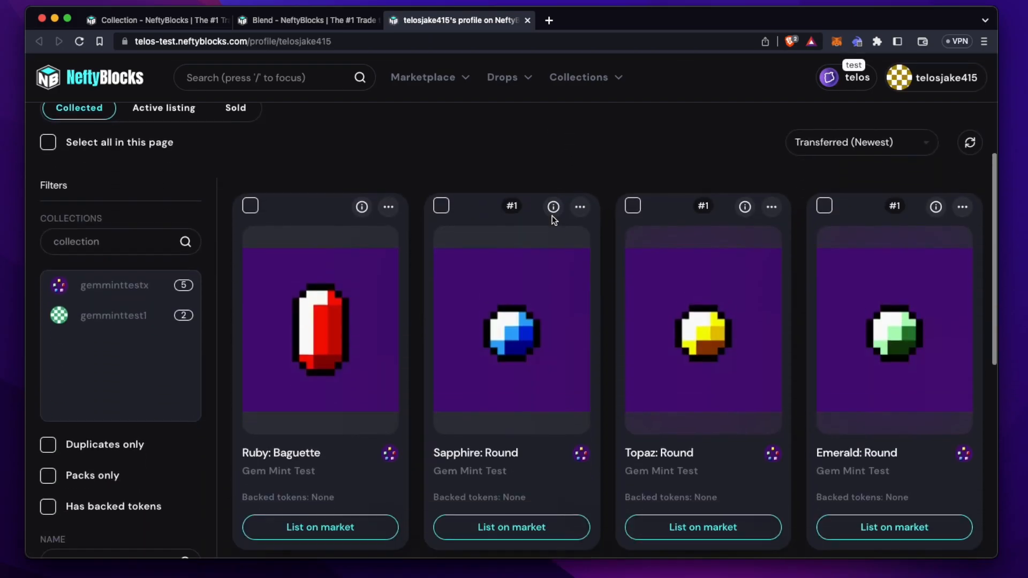